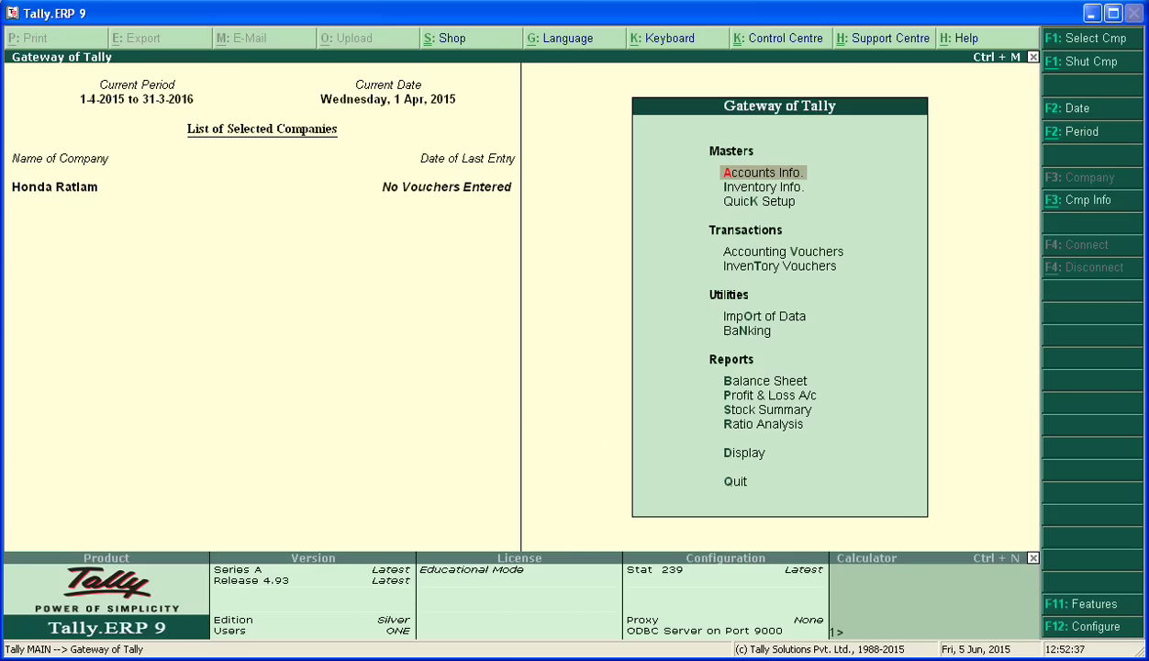
Step: Start creating a single ledger in the accounts masters and name it Loan From SBI, without an alias
{"action": "key", "text": "alt+Tab"}
{"action": "key", "text": "Return"}
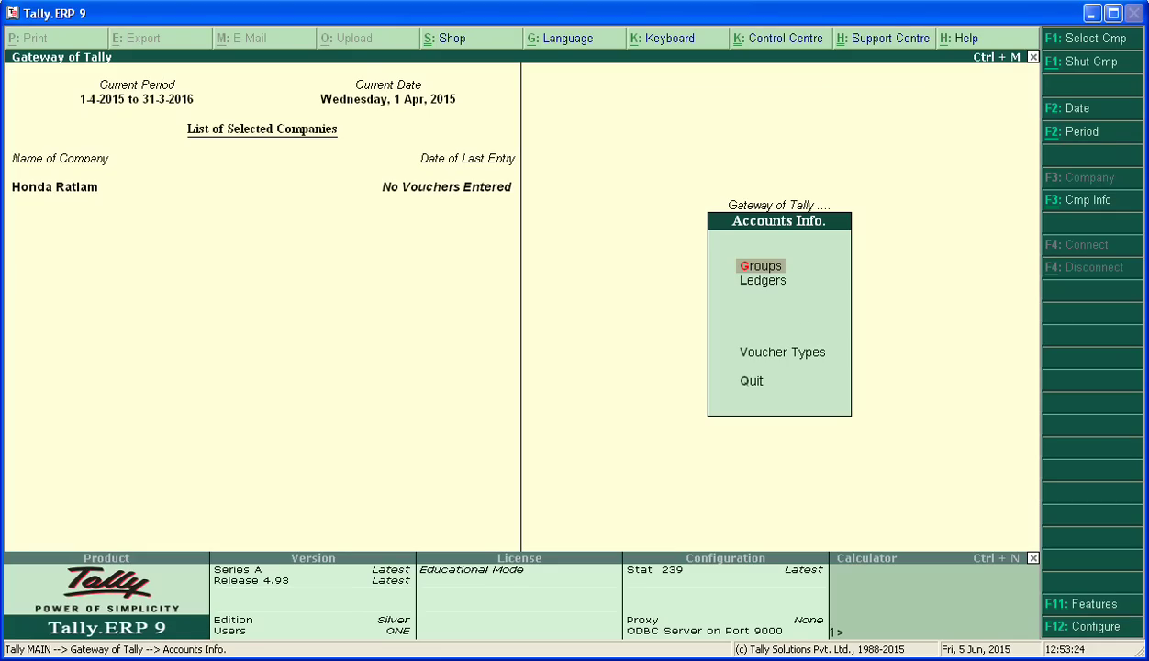
{"action": "key", "text": "Down"}
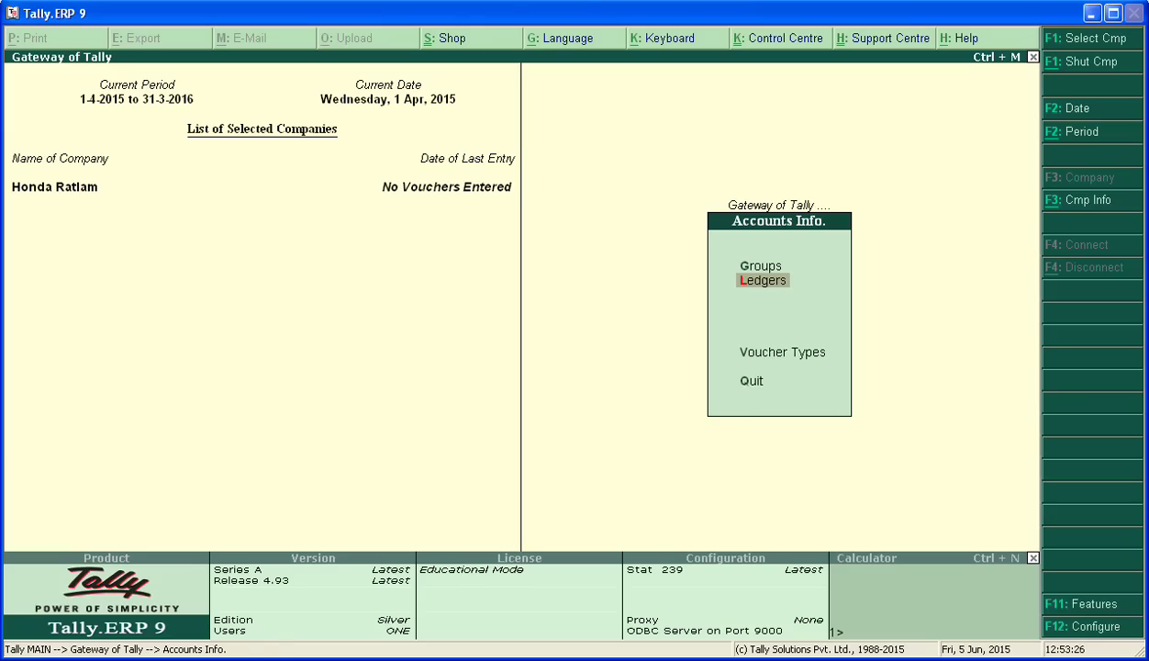
{"action": "key", "text": "Return"}
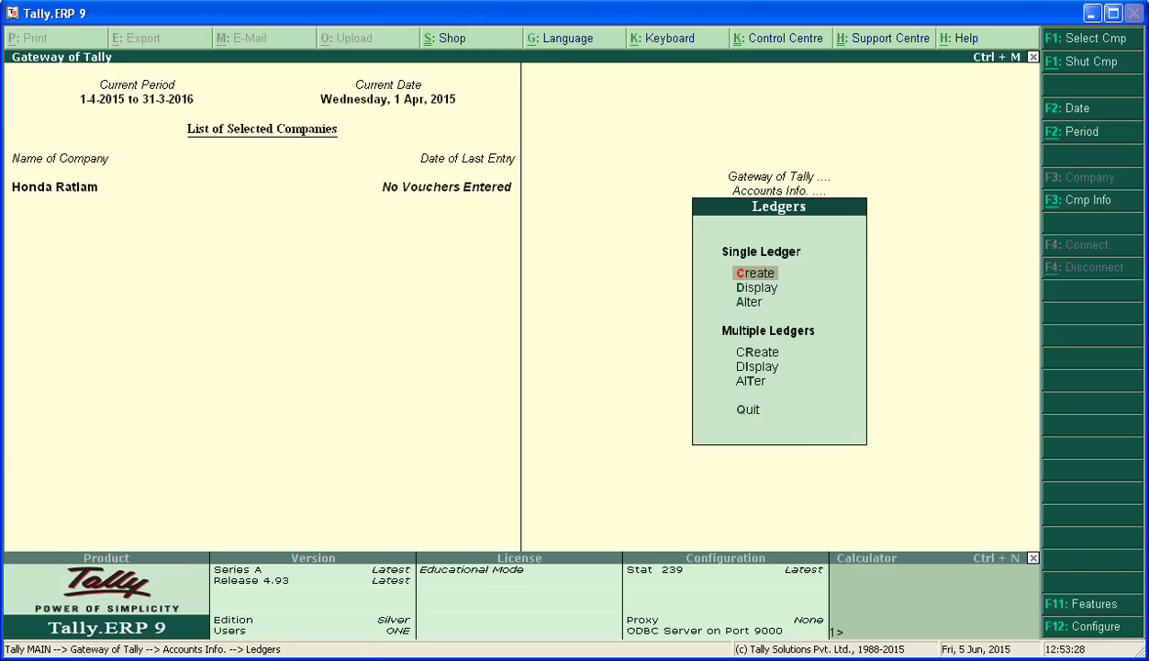
{"action": "key", "text": "Return"}
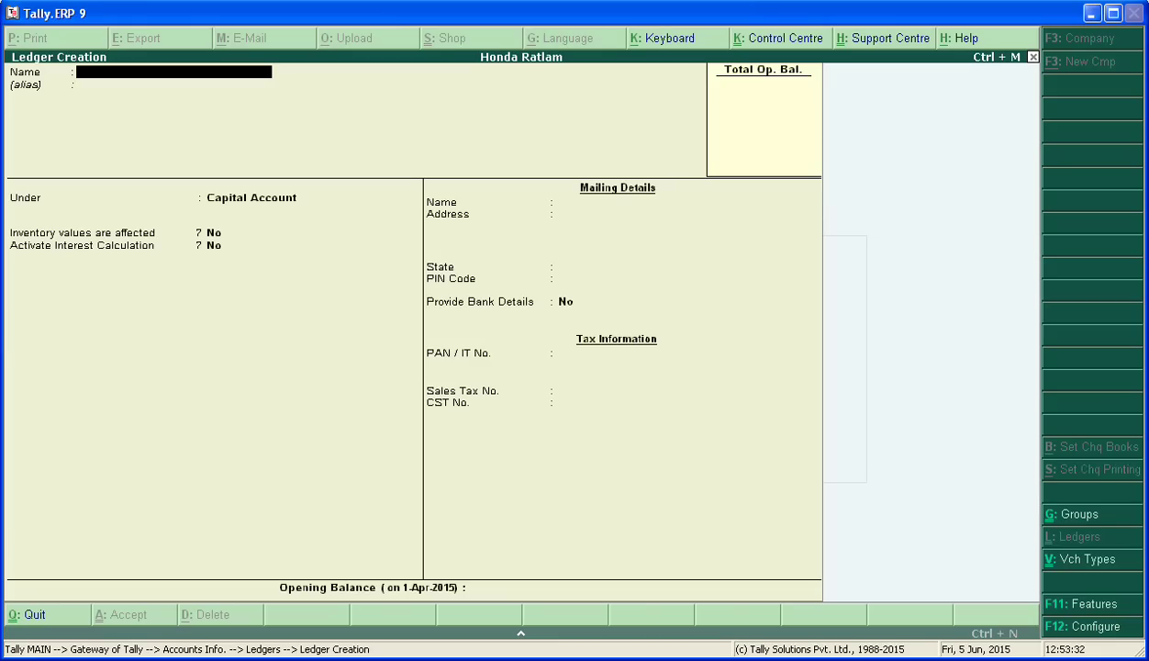
{"action": "type", "text": "Loan From SBI"}
{"action": "key", "text": "Return"}
{"action": "key", "text": "Return"}
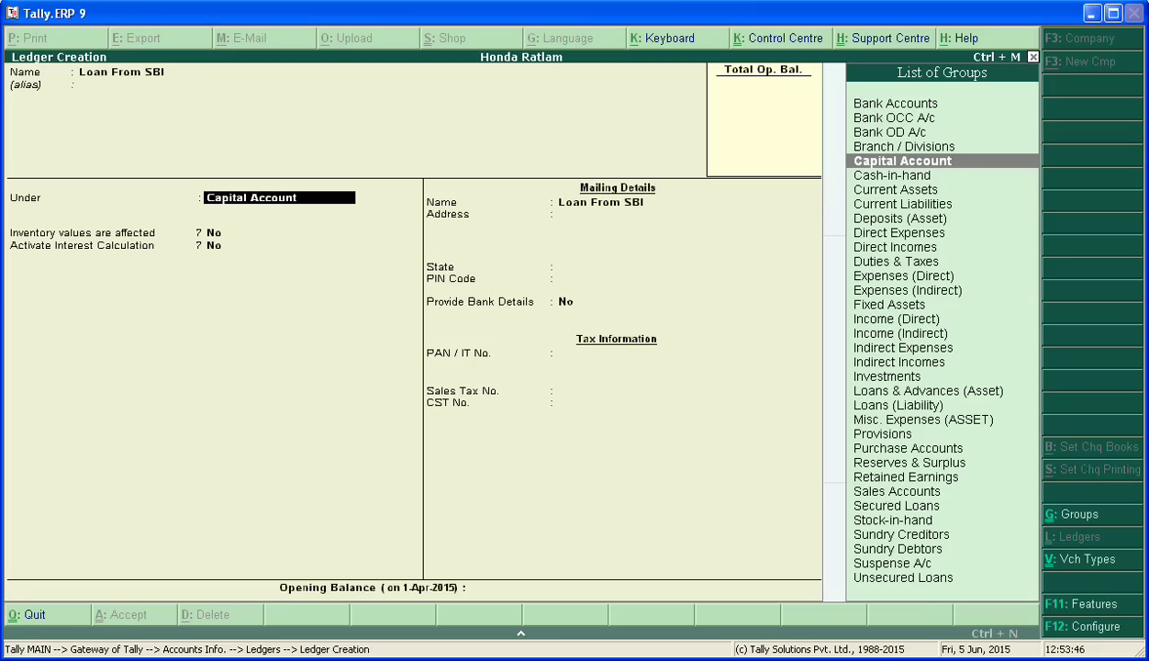
Step: Put the Loan From SBI ledger under the Secured Loans group and keep inventory values affected at No
{"action": "type", "text": "S"}
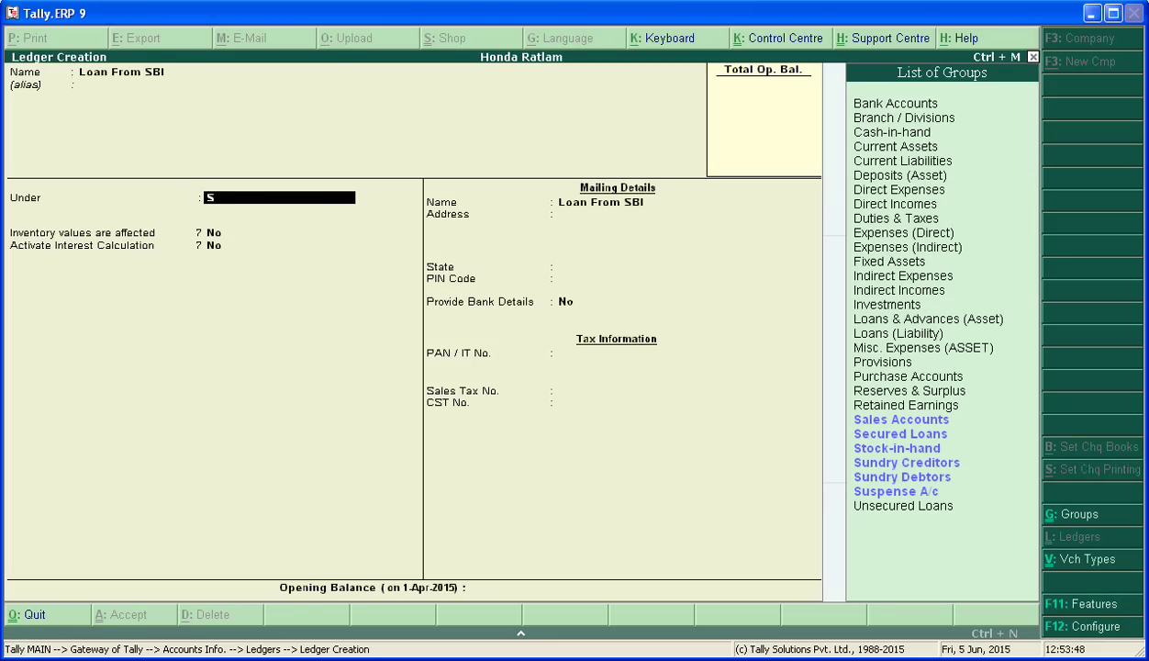
{"action": "key", "text": "Down"}
{"action": "key", "text": "Down"}
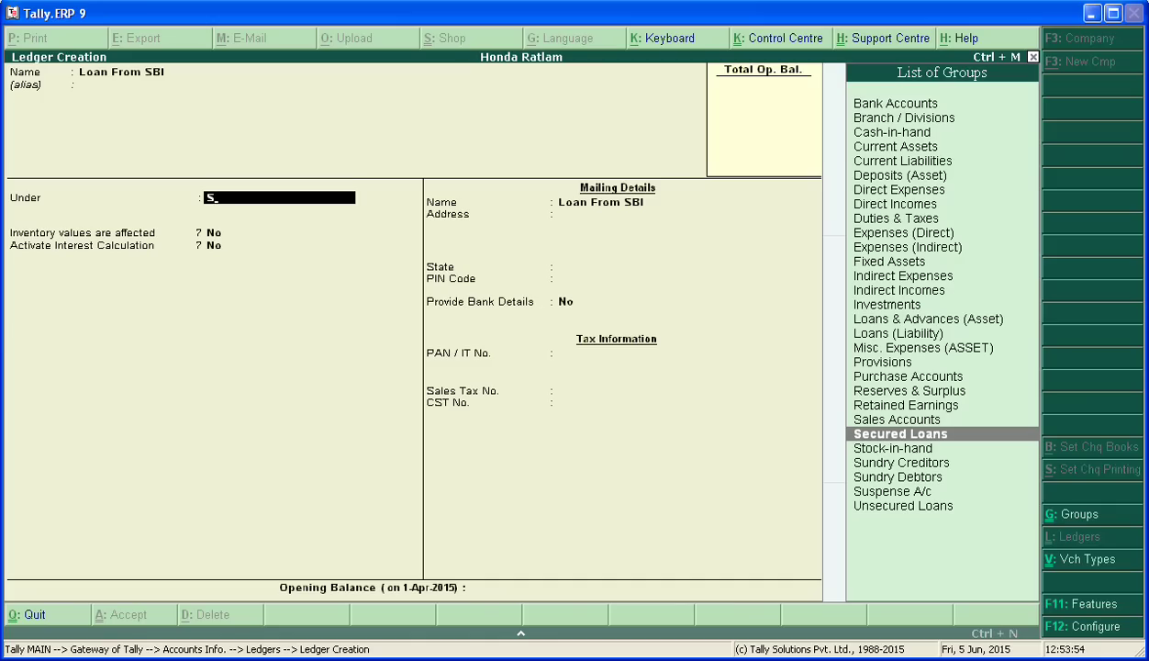
{"action": "key", "text": "Return"}
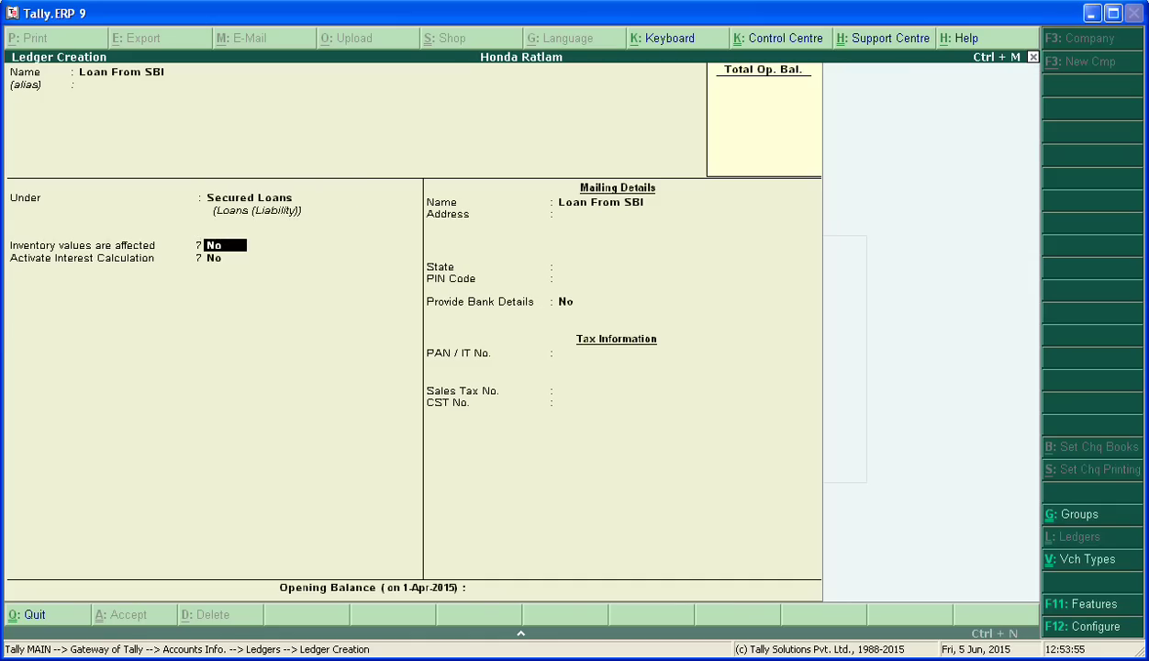
{"action": "key", "text": "Return"}
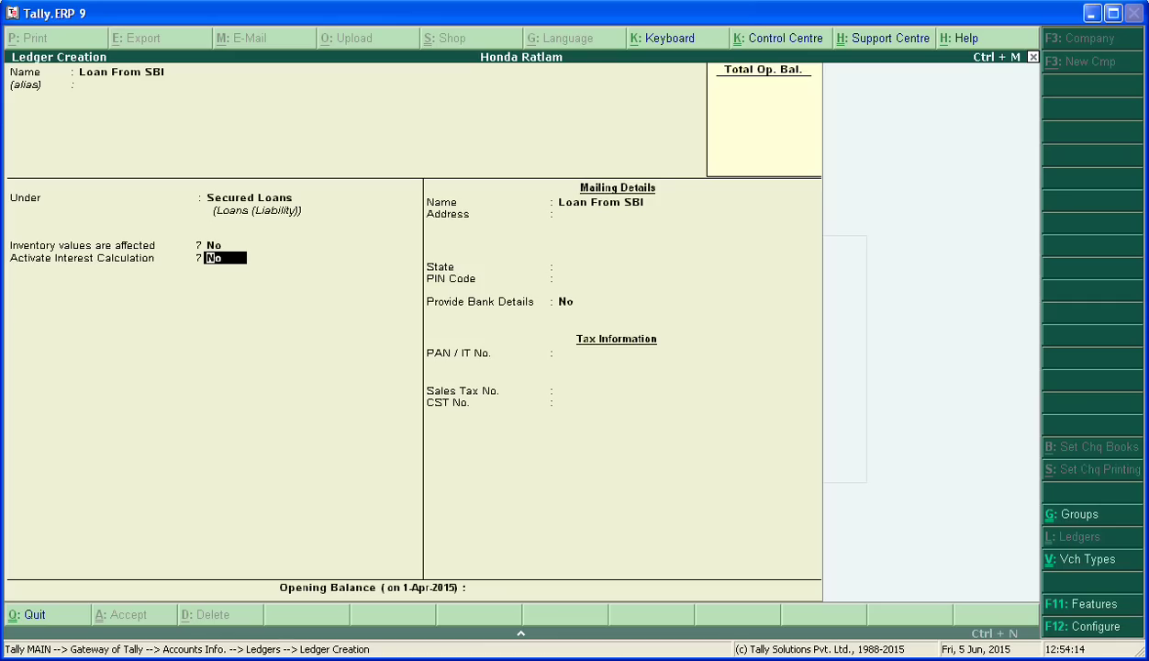
Step: Activate interest calculation for the ledger at 10% per 365-Day Year on All Balances
{"action": "type", "text": "y"}
{"action": "key", "text": "Return"}
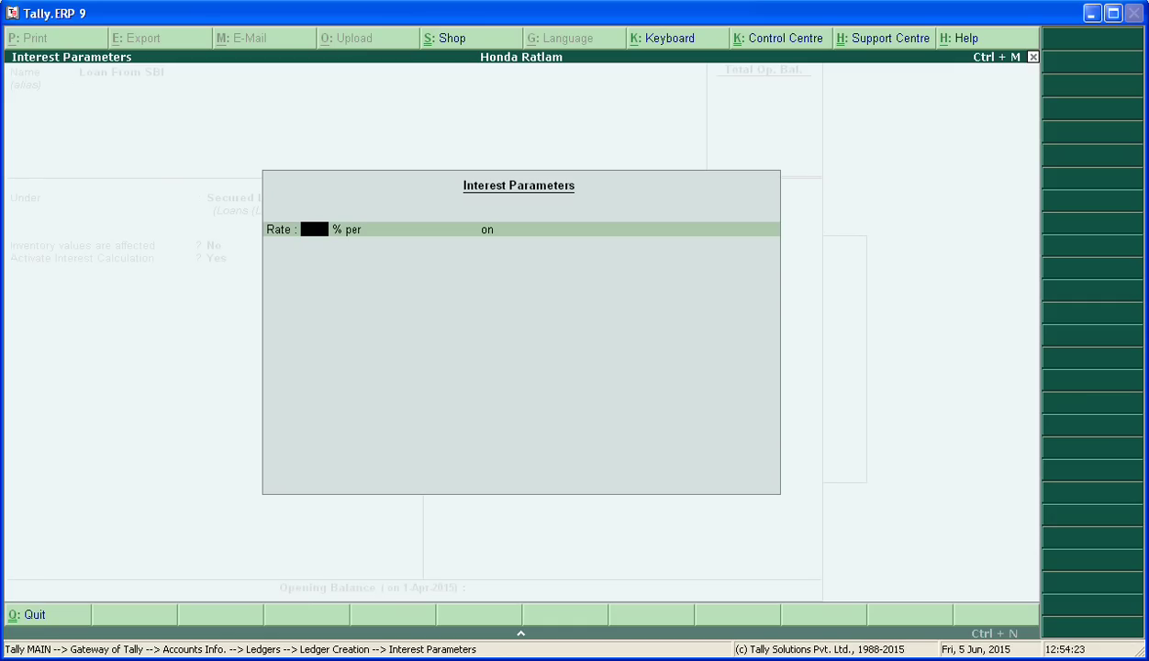
{"action": "type", "text": "10"}
{"action": "key", "text": "Return"}
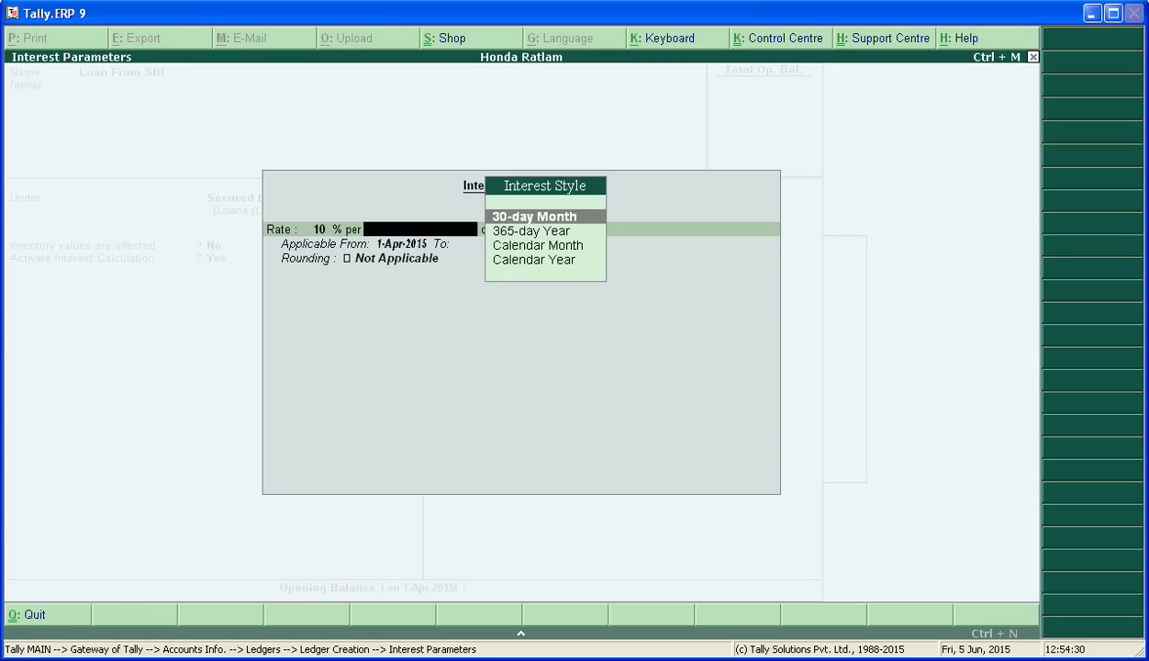
{"action": "key", "text": "Down"}
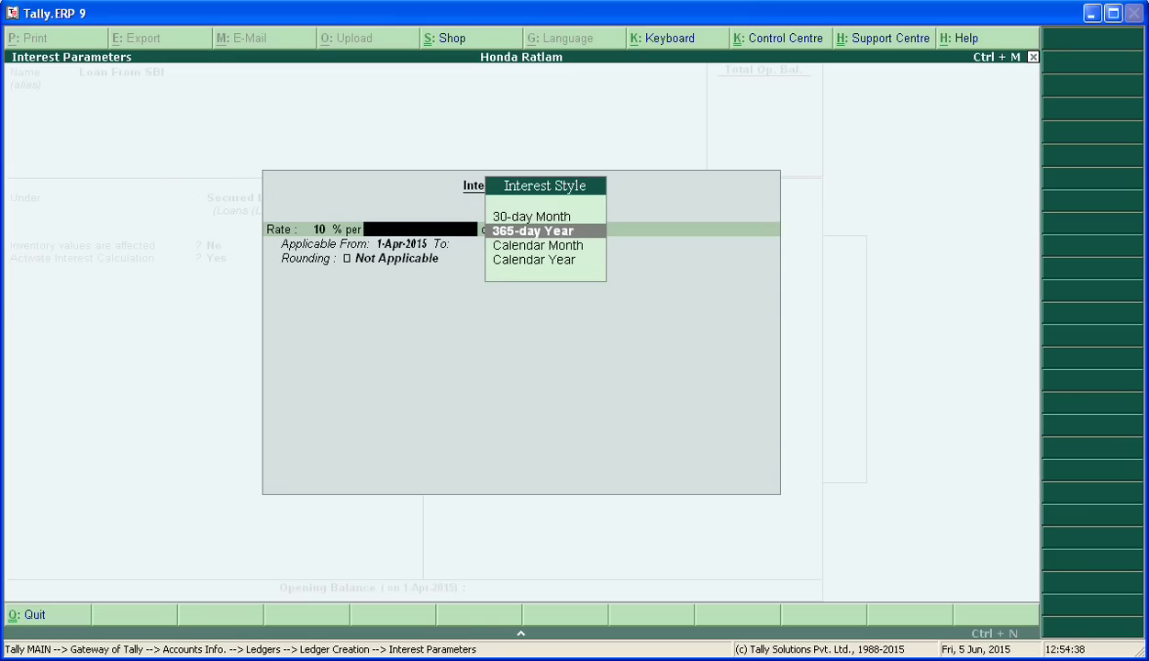
{"action": "key", "text": "Up"}
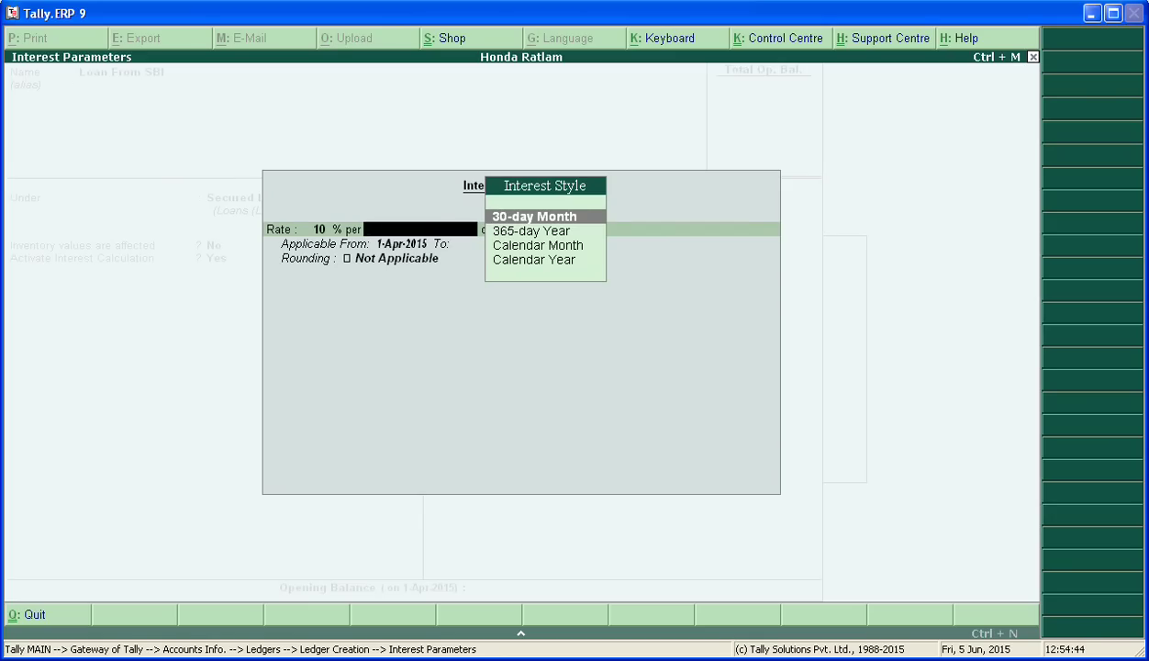
{"action": "key", "text": "Down"}
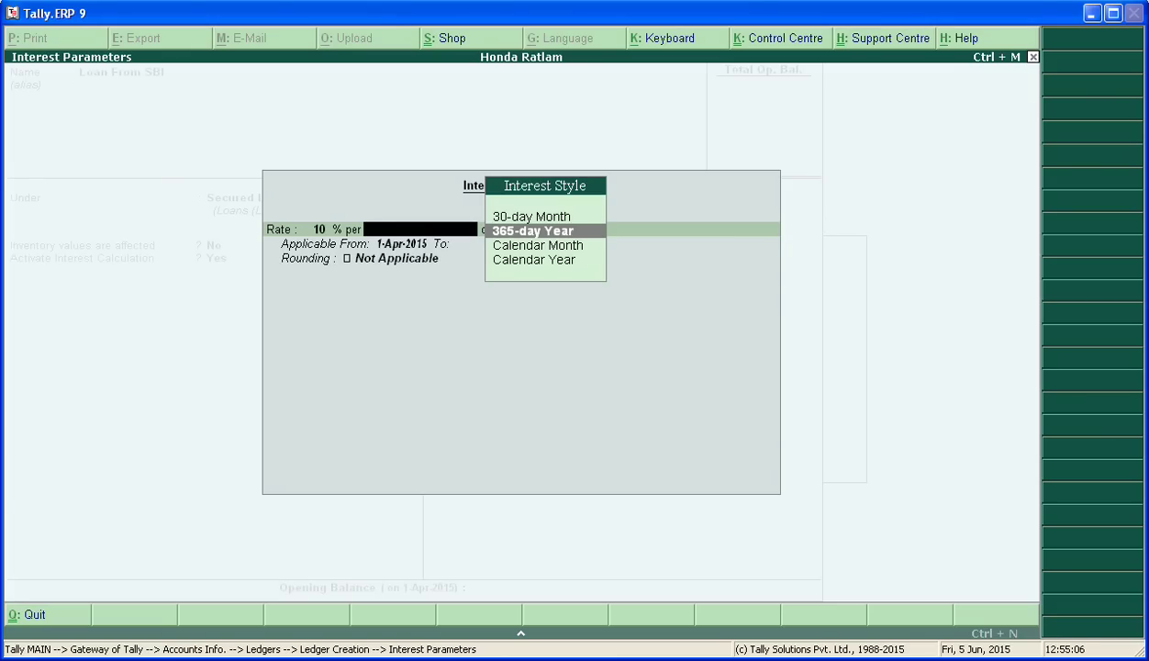
{"action": "key", "text": "Down"}
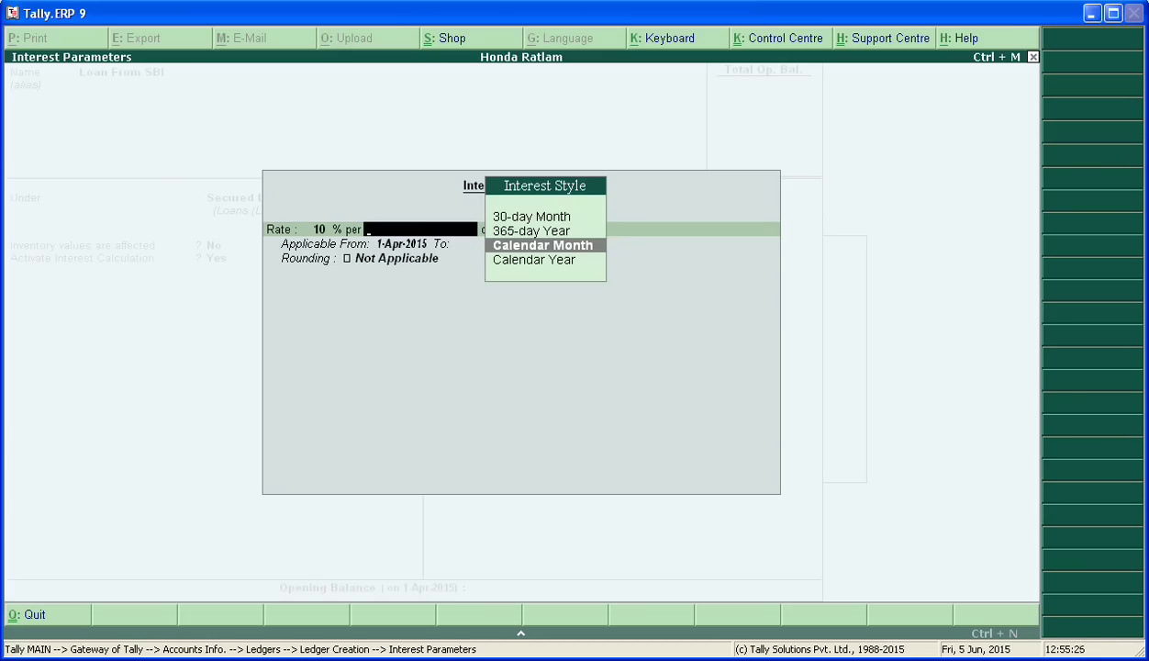
{"action": "key", "text": "Up"}
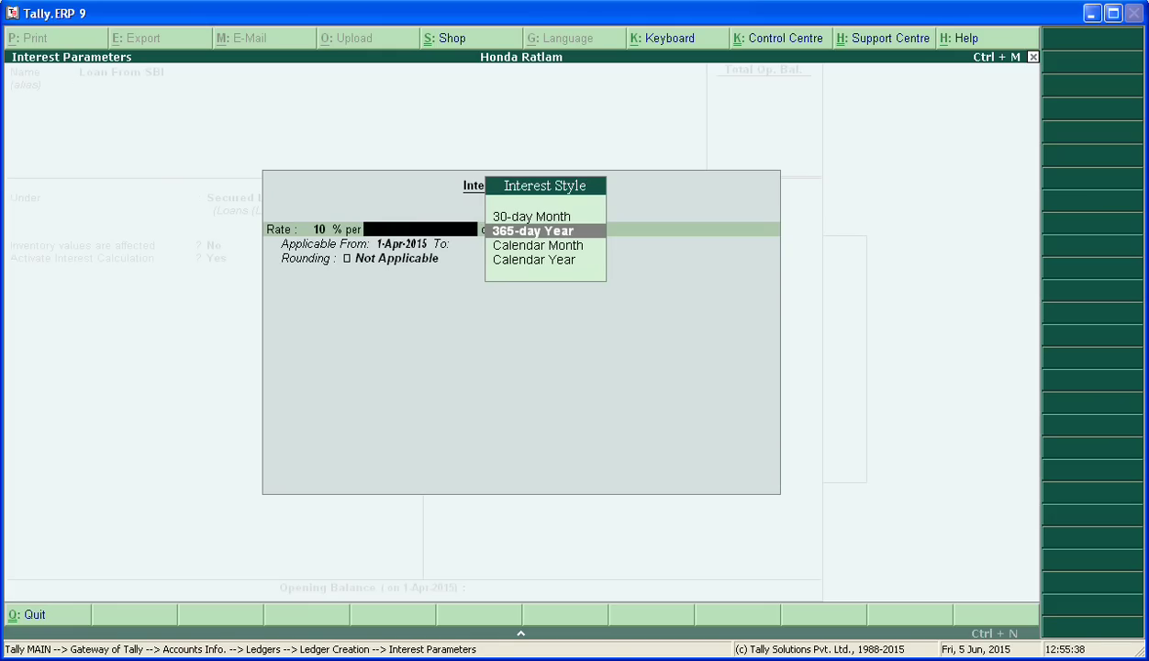
{"action": "key", "text": "Return"}
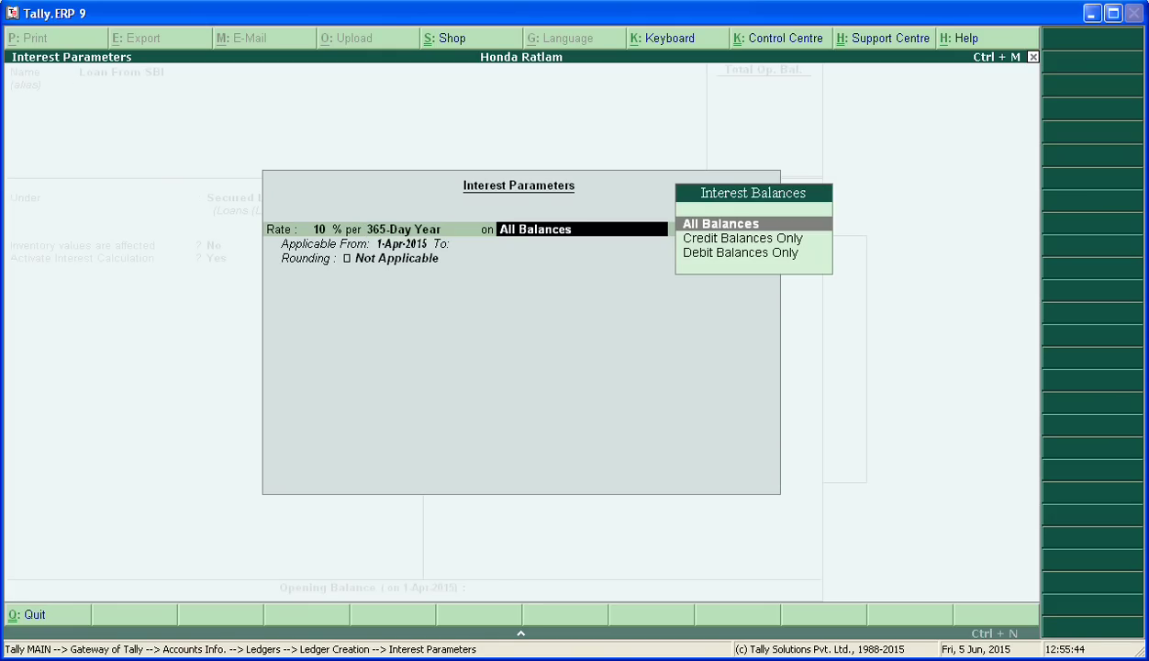
{"action": "key", "text": "Return"}
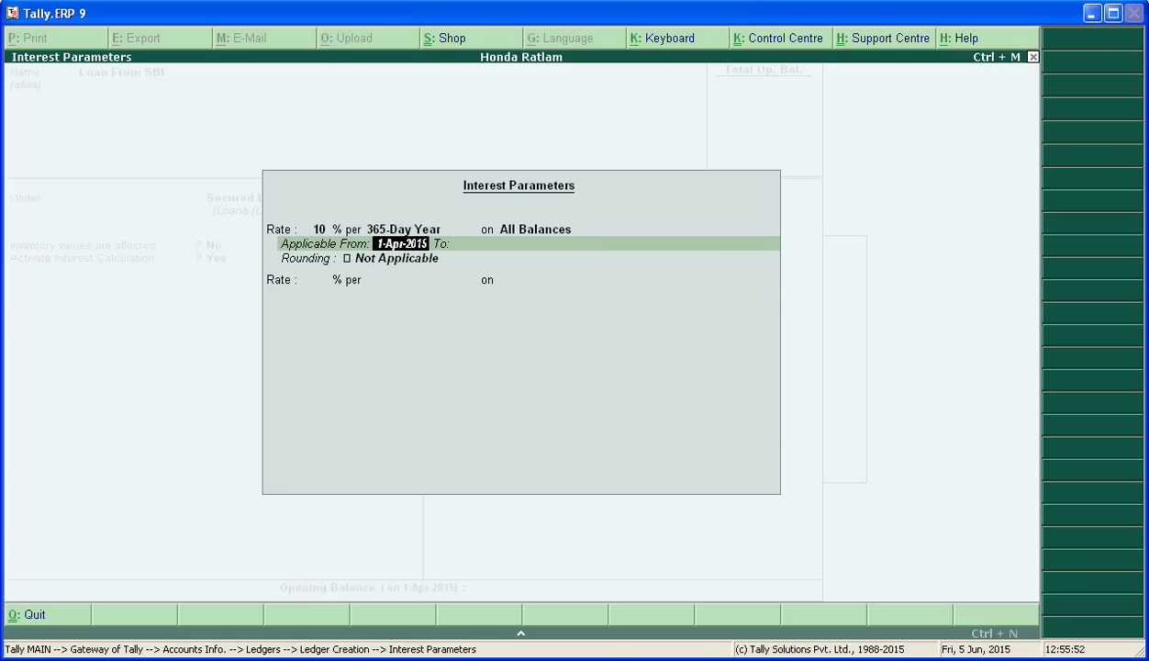
Step: Make the interest applicable from 1-Apr-2015 to 31-Mar-2016, with Normal Rounding and a limit of 1
{"action": "key", "text": "Return"}
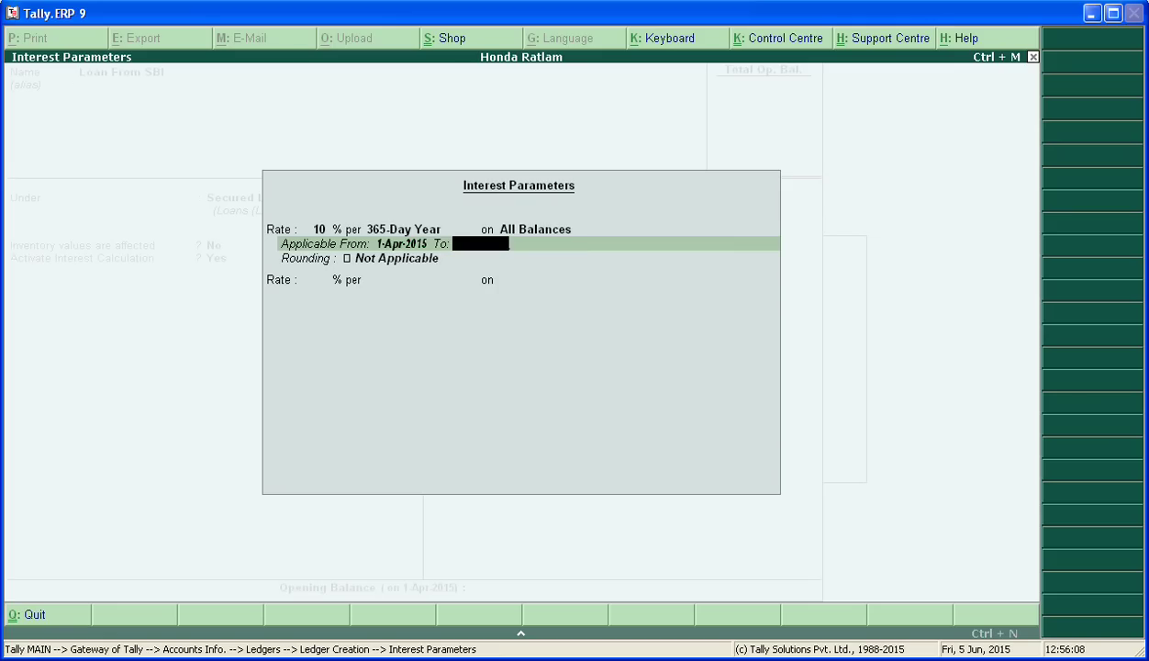
{"action": "type", "text": "31-3-2016"}
{"action": "key", "text": "Return"}
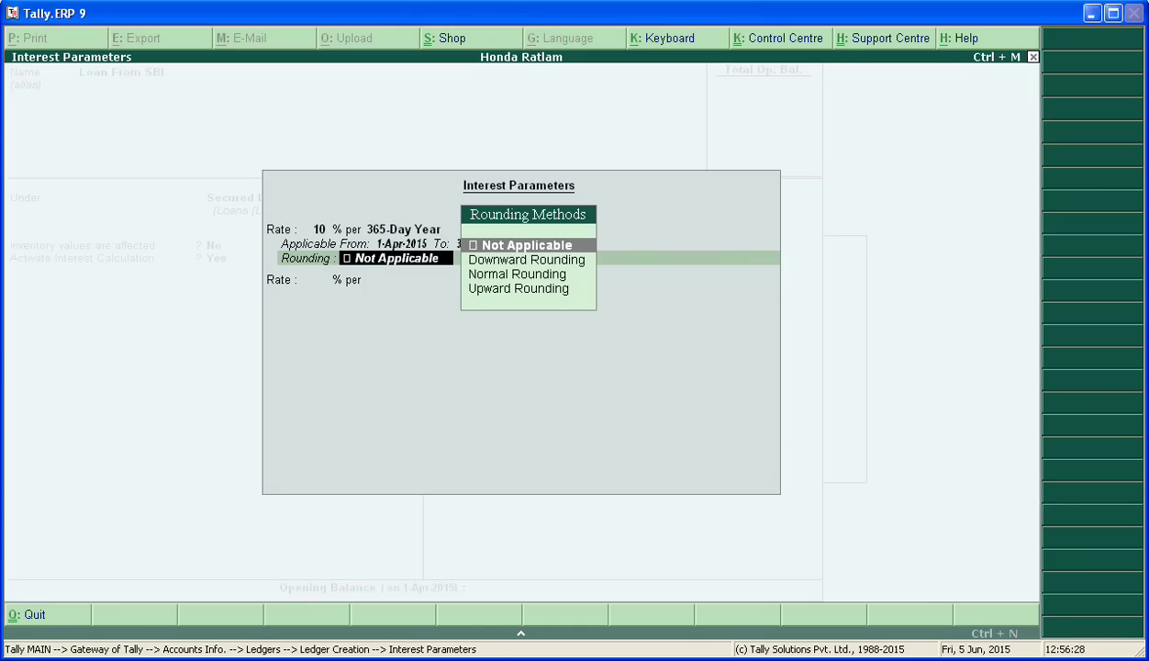
{"action": "key", "text": "Down"}
{"action": "key", "text": "Down"}
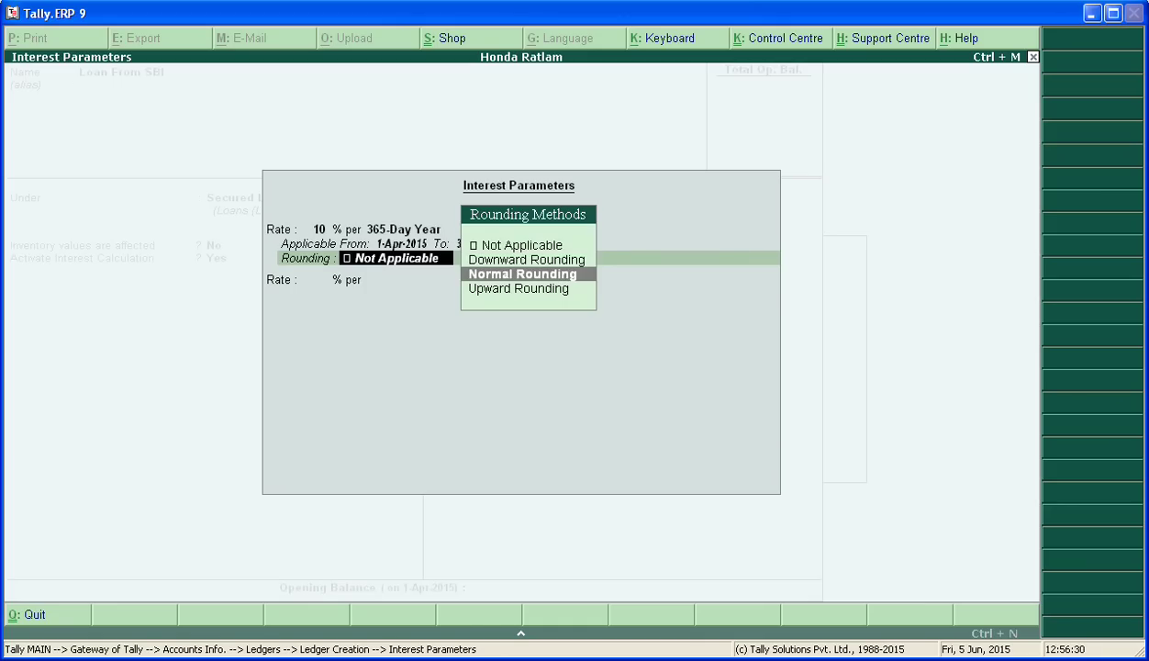
{"action": "key", "text": "Return"}
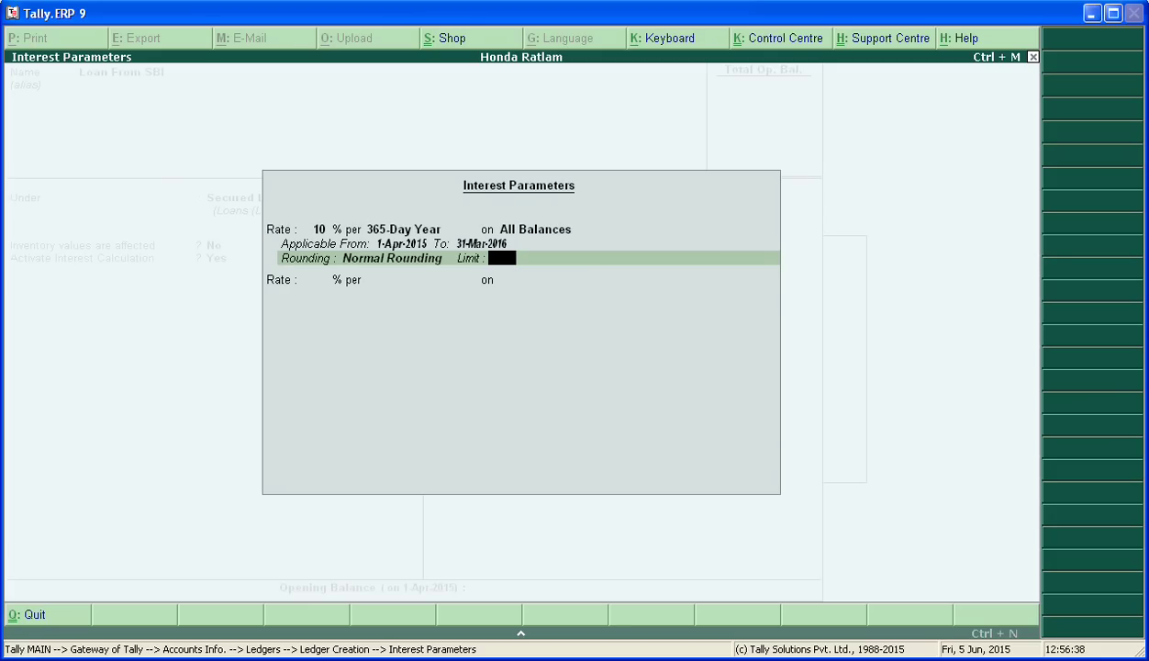
{"action": "type", "text": "1"}
{"action": "key", "text": "Return"}
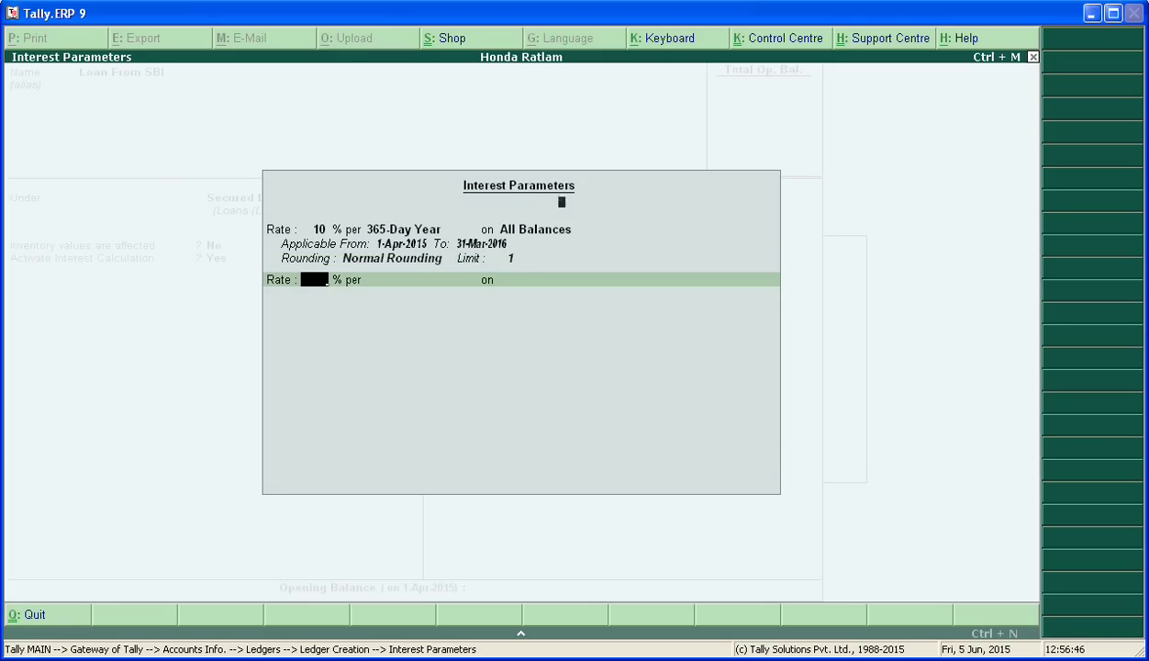
{"action": "key", "text": "Return"}
Step: Leave the address and tax details blank, keep the state as Not Applicable, and save the Loan From SBI ledger
{"action": "key", "text": "Return"}
{"action": "key", "text": "Return"}
{"action": "key", "text": "Return"}
{"action": "key", "text": "Return"}
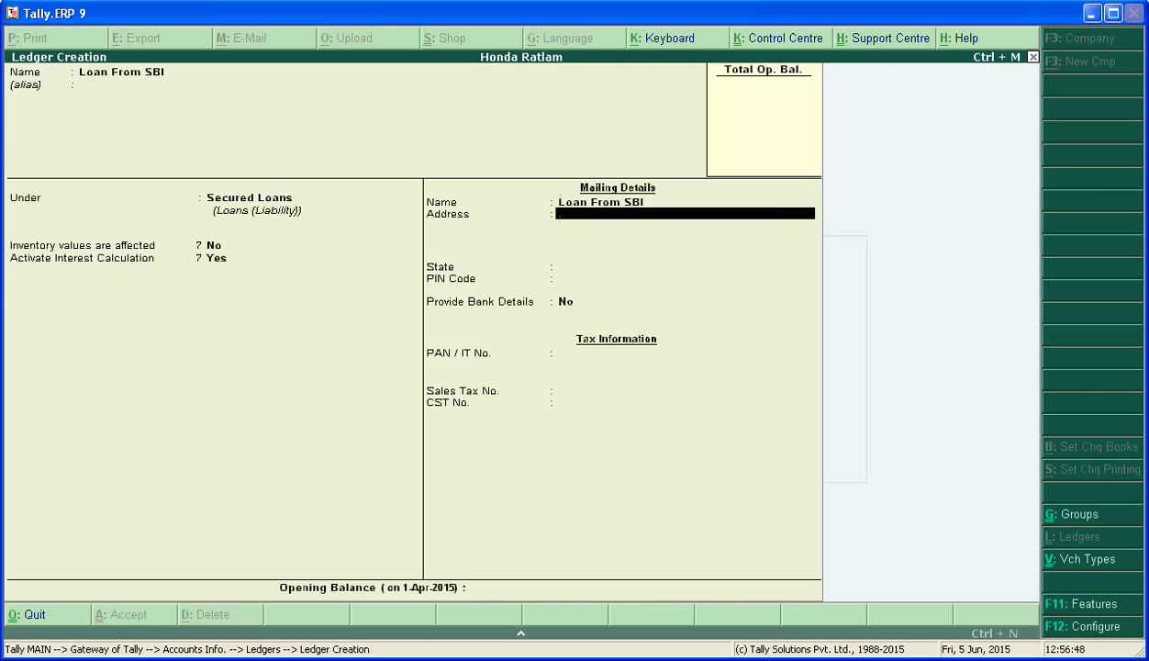
{"action": "key", "text": "Return"}
{"action": "key", "text": "Return"}
{"action": "key", "text": "Return"}
{"action": "key", "text": "Return"}
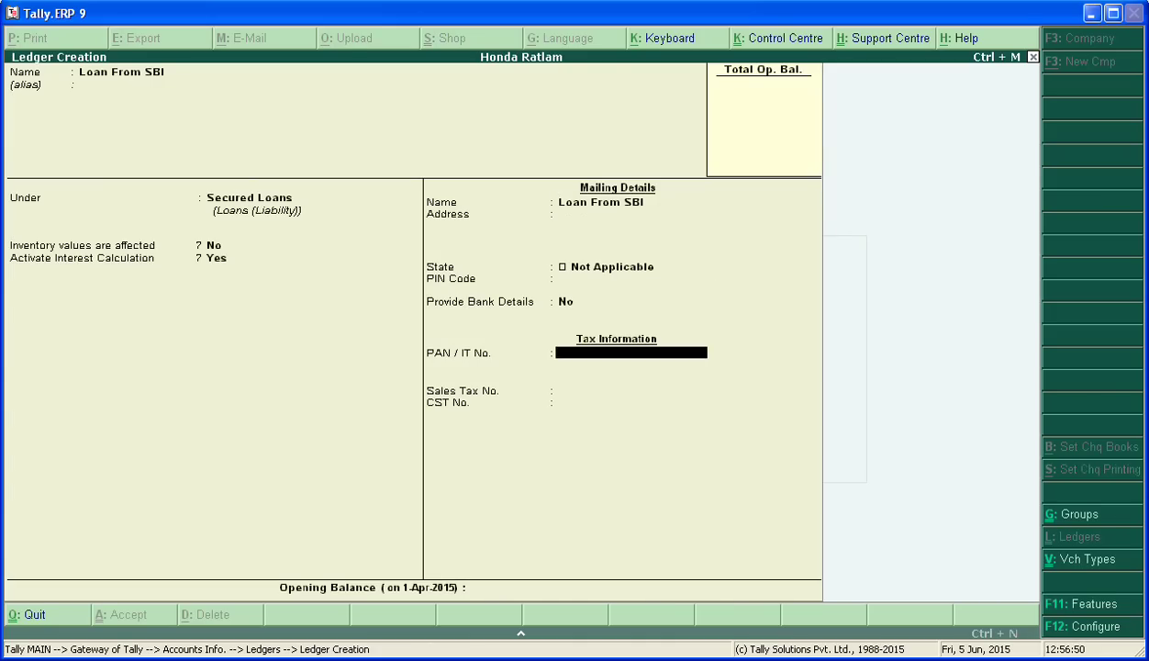
{"action": "key", "text": "Return"}
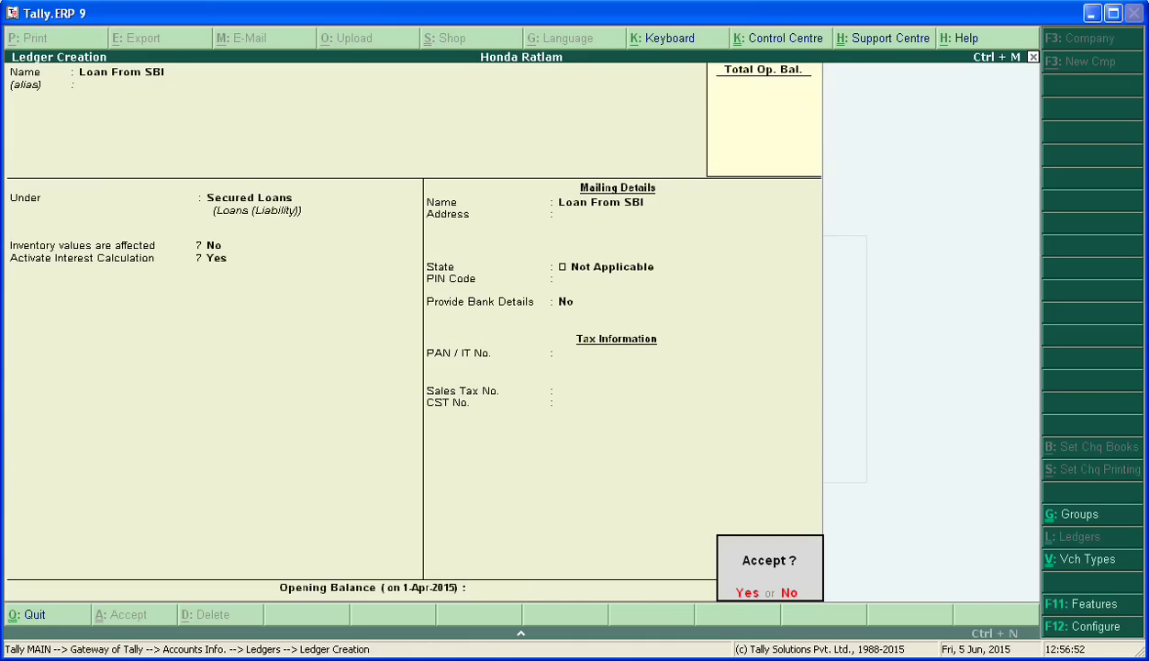
{"action": "key", "text": "Return"}
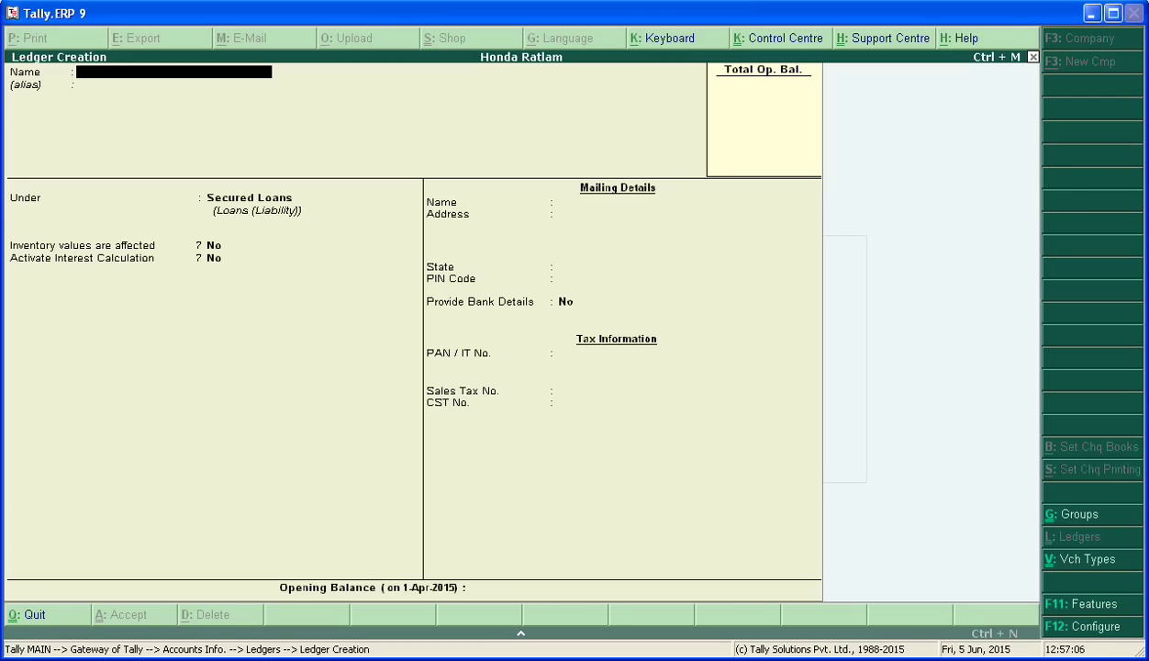
Step: Leave ledger creation, return to the Gateway of Tally, and open accounting voucher entry for a Receipt
{"action": "key", "text": "Escape"}
{"action": "key", "text": "Escape"}
{"action": "key", "text": "Escape"}
{"action": "key", "text": "y"}
{"action": "key", "text": "Escape"}
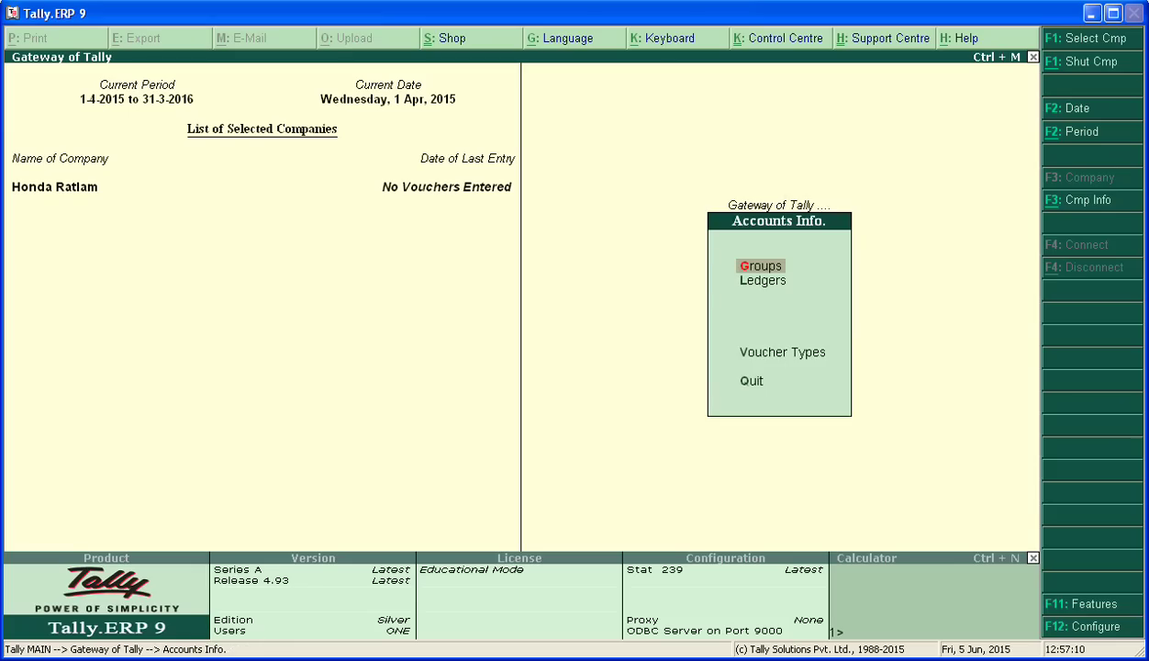
{"action": "key", "text": "Escape"}
{"action": "key", "text": "Down"}
{"action": "key", "text": "Down"}
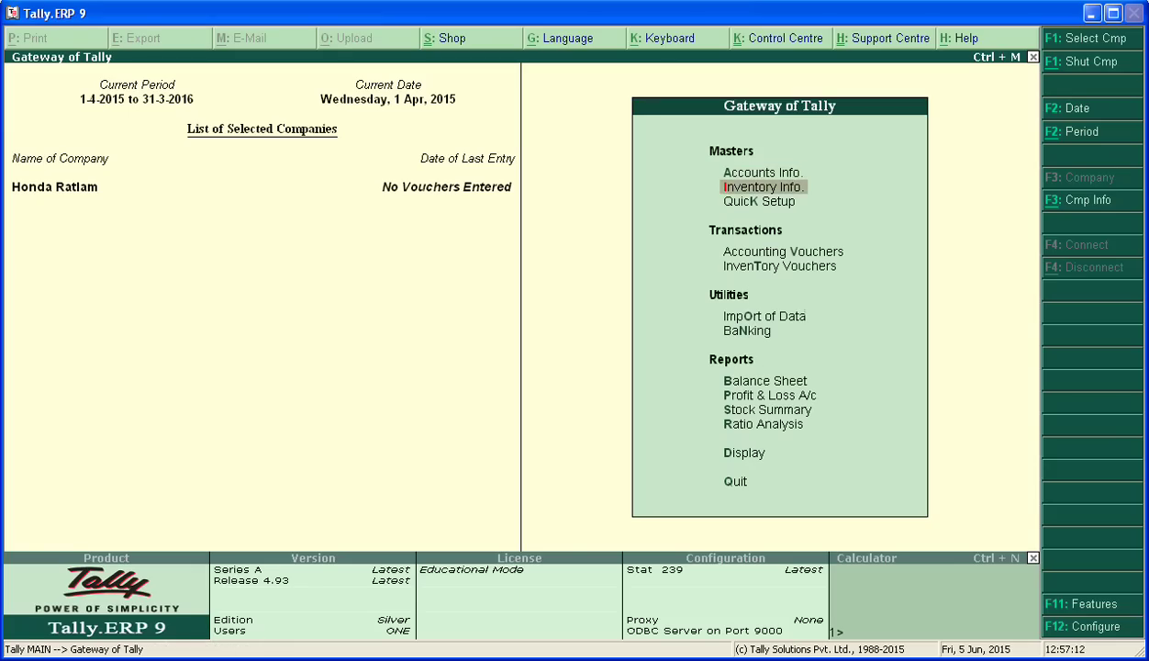
{"action": "key", "text": "Down"}
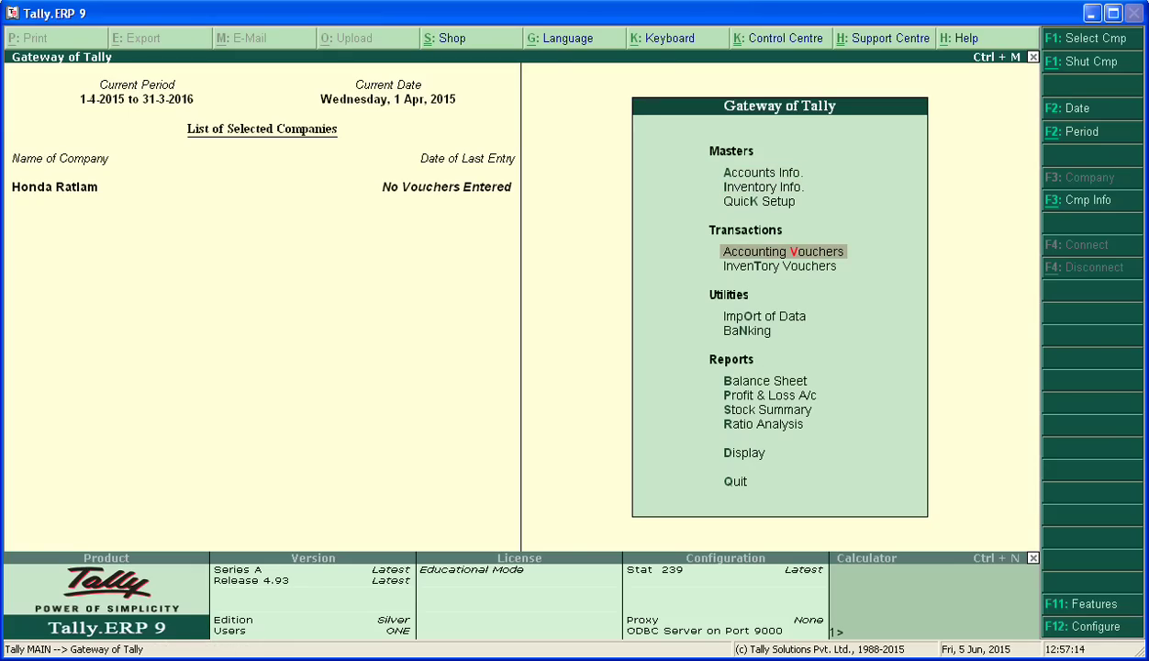
{"action": "key", "text": "Return"}
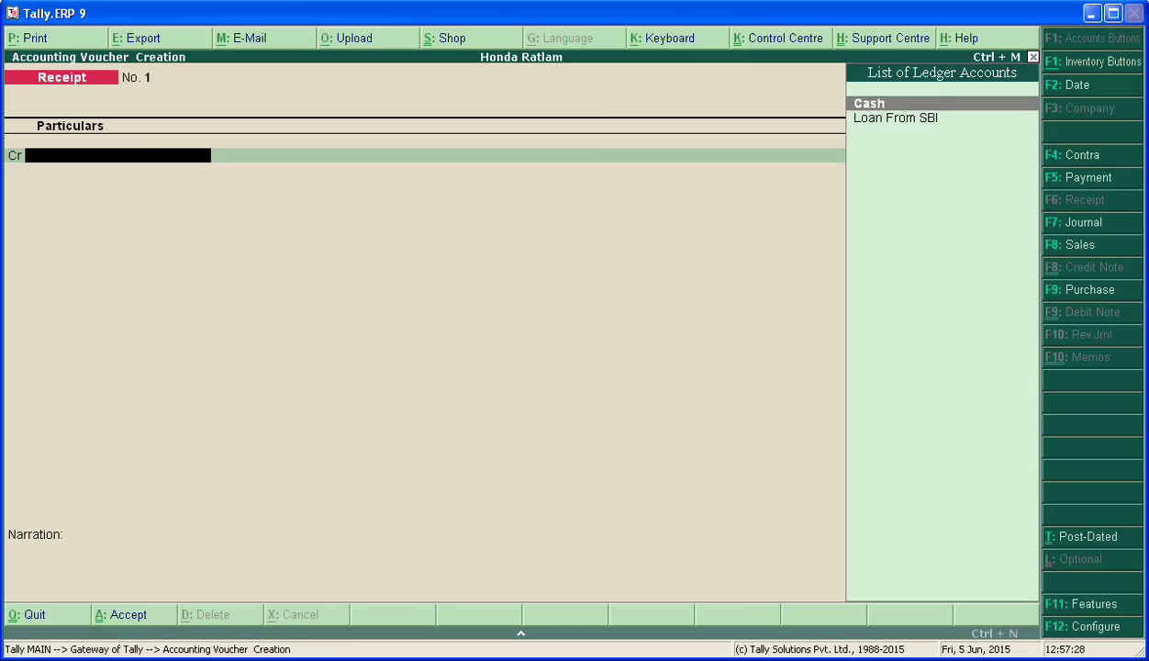
Step: In the Receipt voucher dated 1-Apr-2015, credit Loan From SBI with 1,00,000 and debit Cash with the same amount
{"action": "key", "text": "Down"}
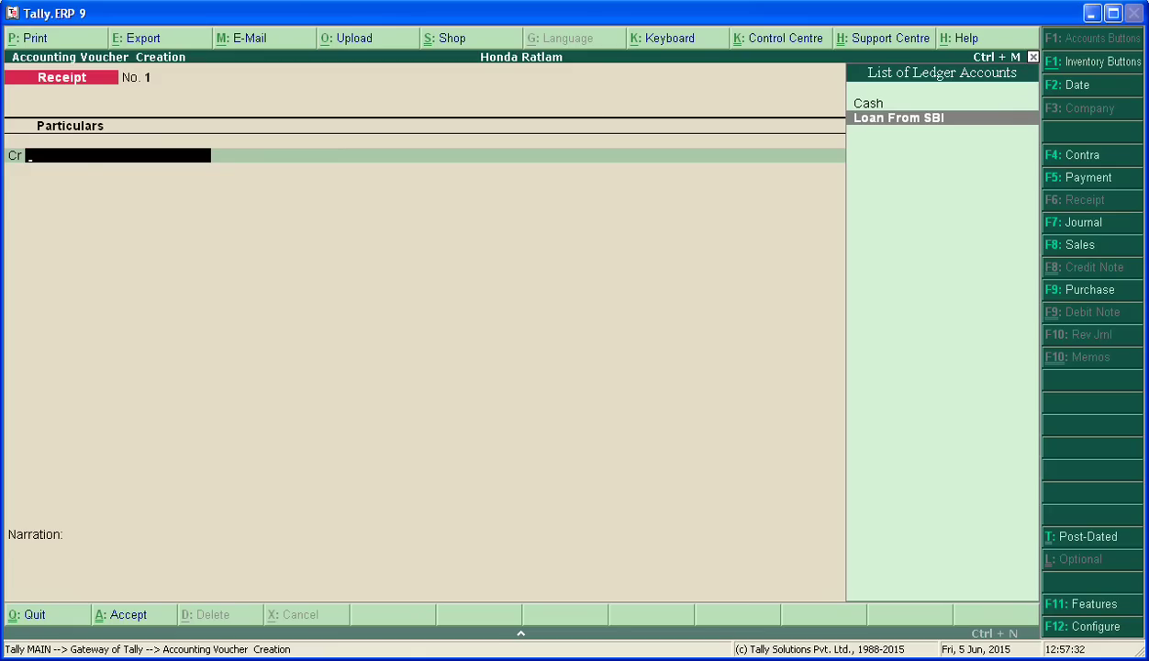
{"action": "key", "text": "Return"}
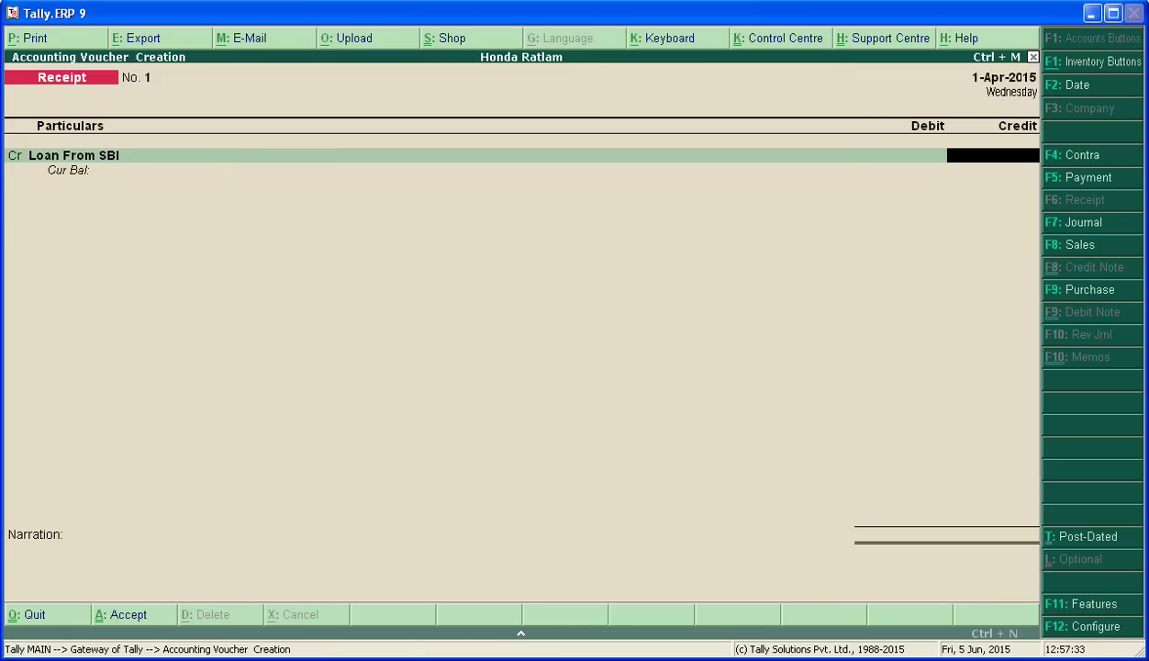
{"action": "type", "text": "100000"}
{"action": "key", "text": "Return"}
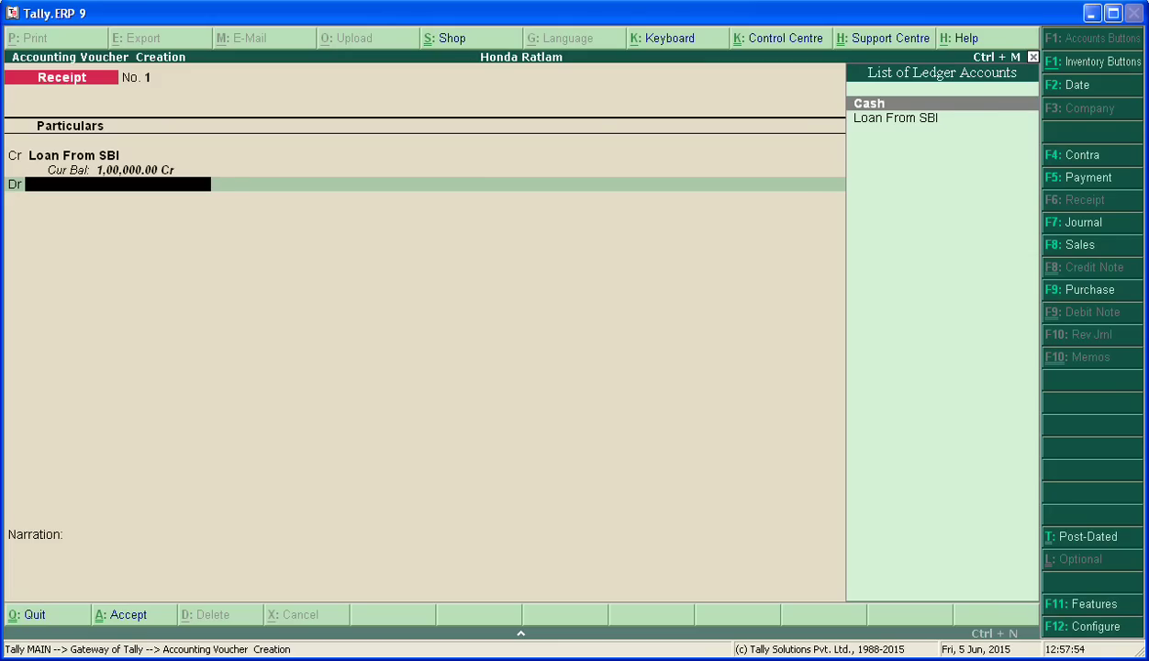
{"action": "key", "text": "Return"}
{"action": "key", "text": "Return"}
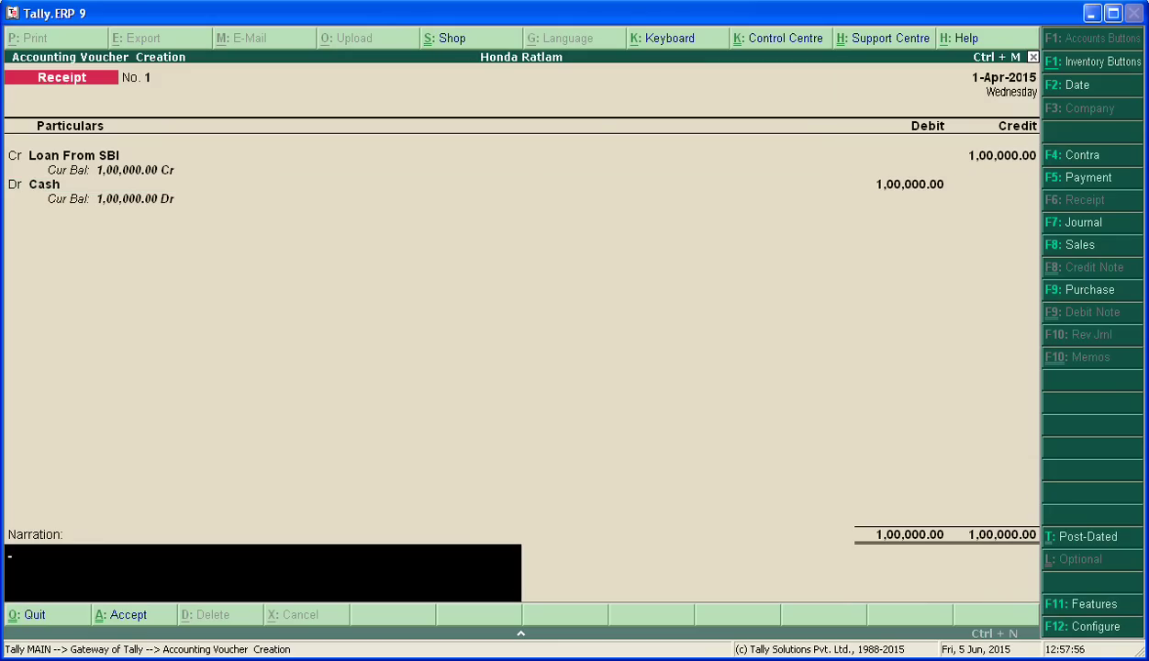
Step: Save the Receipt voucher with a blank narration, and check the exercise text in the Interest Calculation Word document before returning to Tally
{"action": "key", "text": "Return"}
{"action": "key", "text": "Return"}
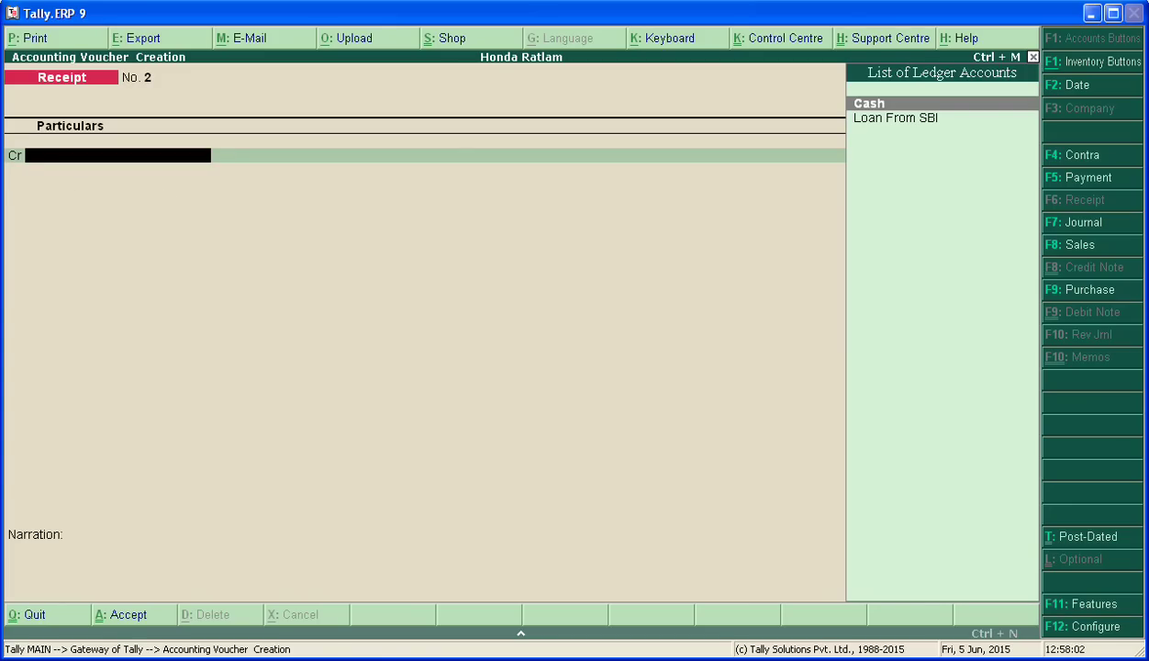
{"action": "key", "text": "alt+Tab"}
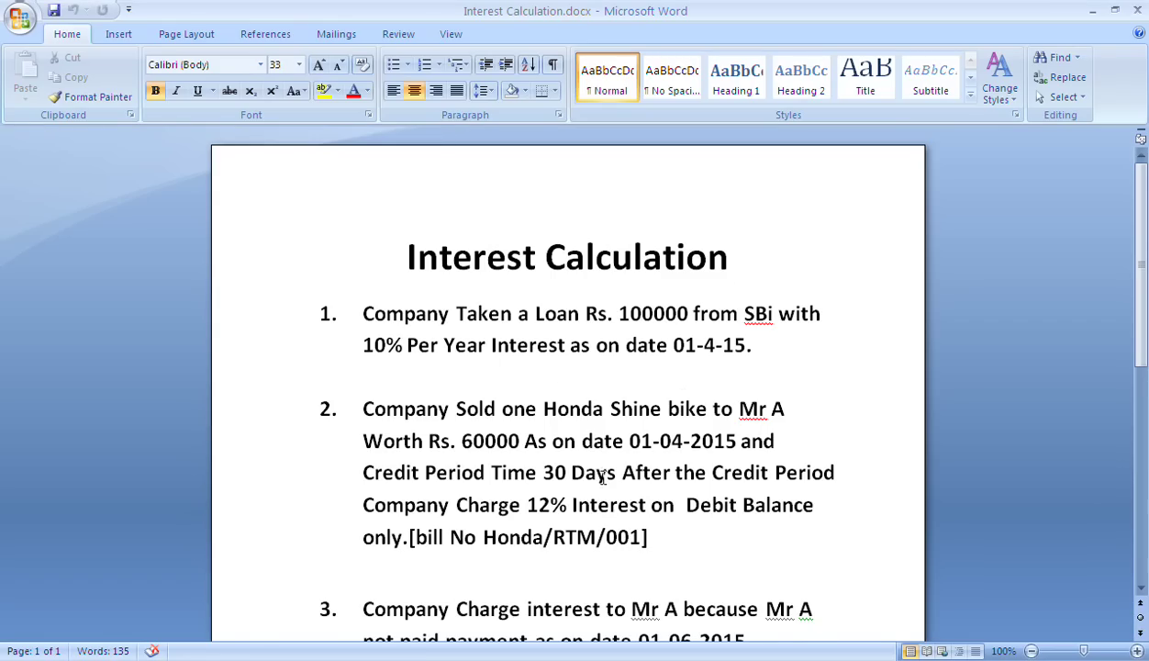
{"action": "key", "text": "alt+Tab"}
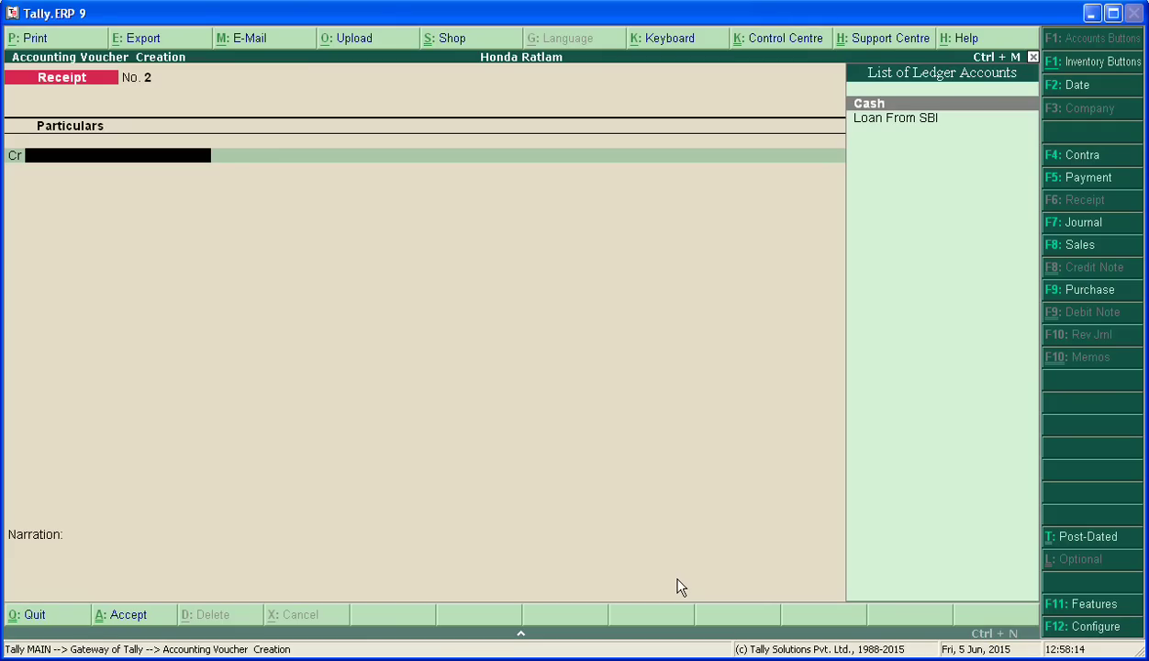
Step: Leave the new blank Receipt voucher without an entry and return to the Gateway of Tally
{"action": "key", "text": "Escape"}
{"action": "key", "text": "Escape"}
{"action": "key", "text": "Escape"}
{"action": "key", "text": "Return"}
{"action": "key", "text": "Escape"}
{"action": "key", "text": "Return"}
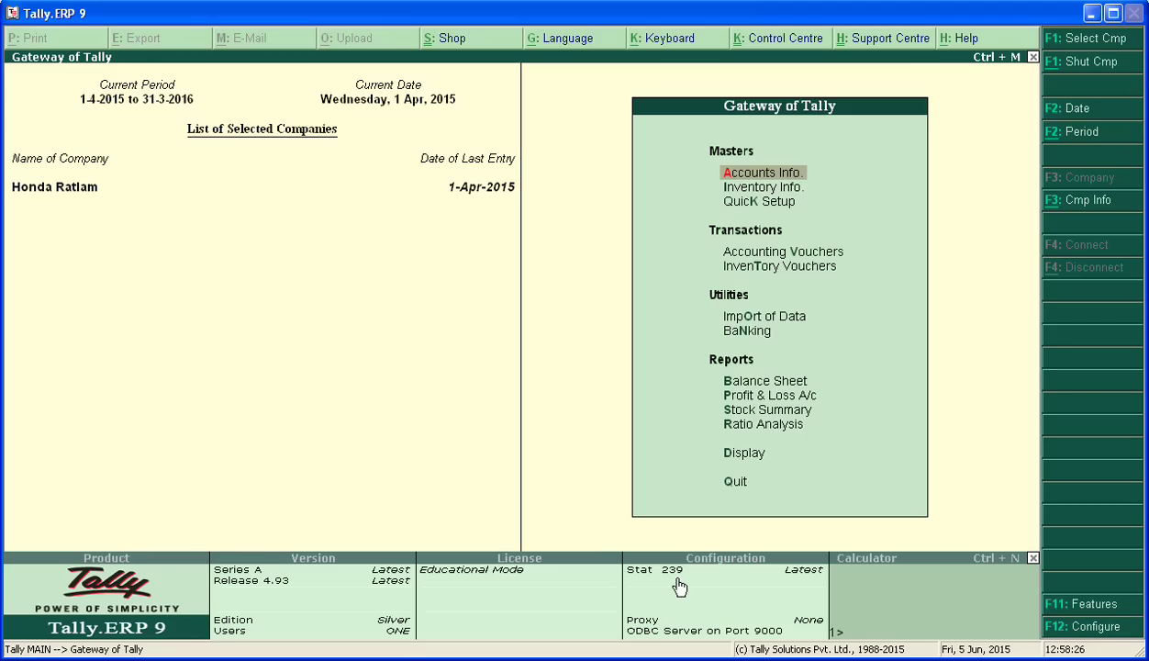
Step: Display the ledger-wise Interest Calculations report for Loan From SBI from the Statements of Accounts
{"action": "key", "text": "d"}
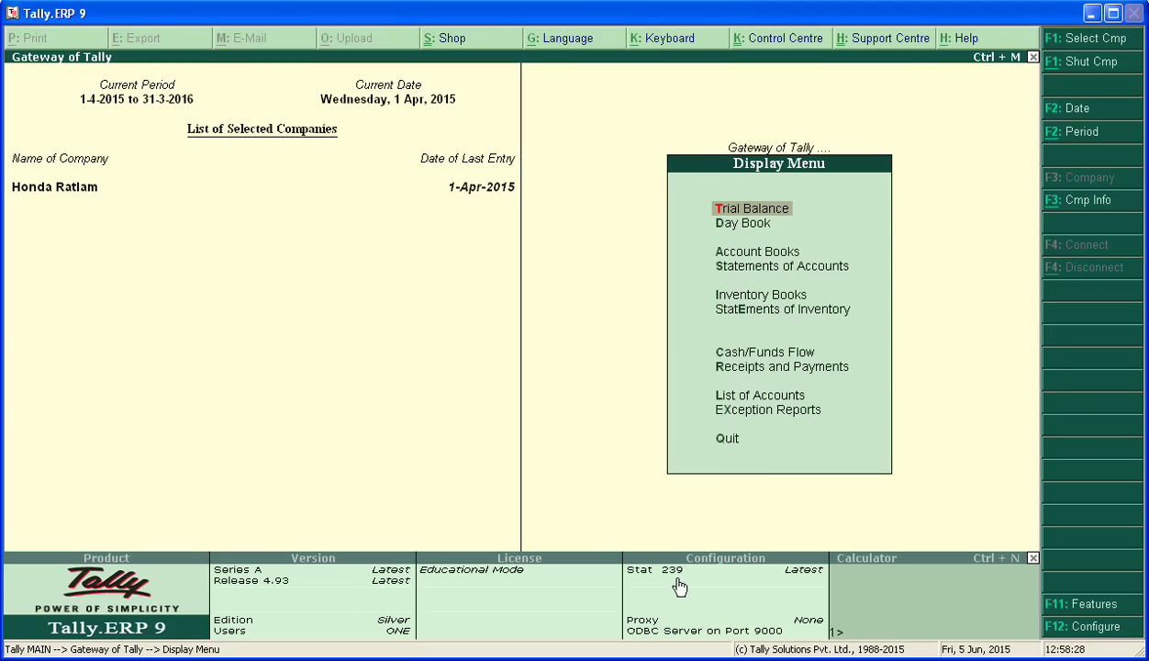
{"action": "key", "text": "Down"}
{"action": "key", "text": "Down"}
{"action": "key", "text": "Down"}
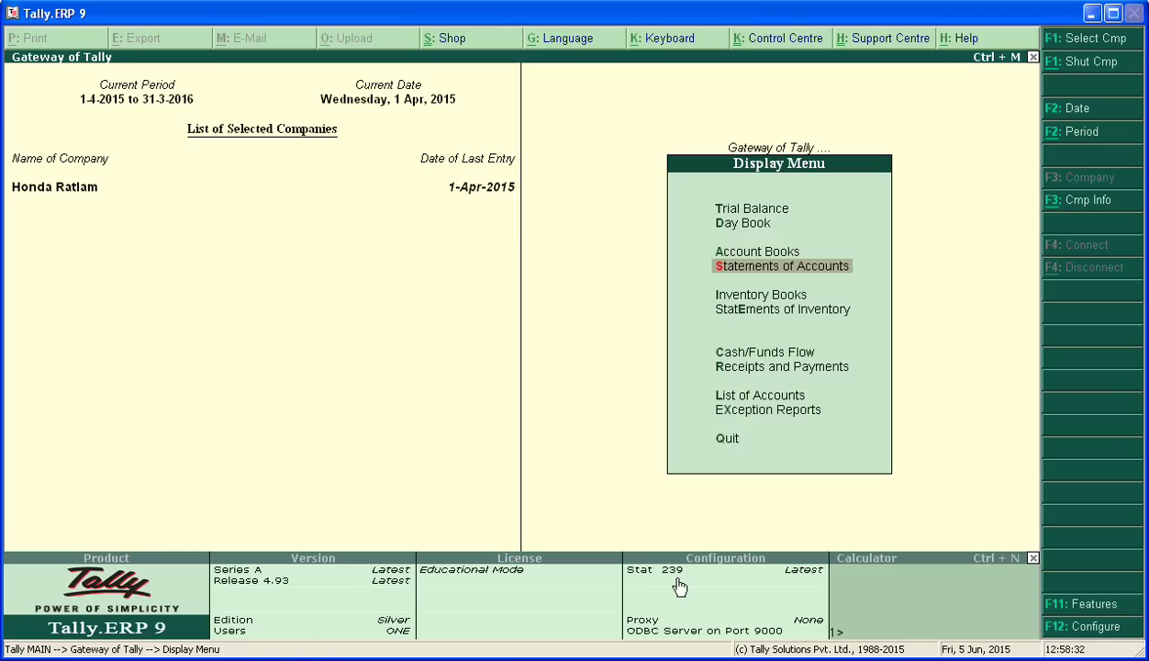
{"action": "key", "text": "Return"}
{"action": "key", "text": "Down"}
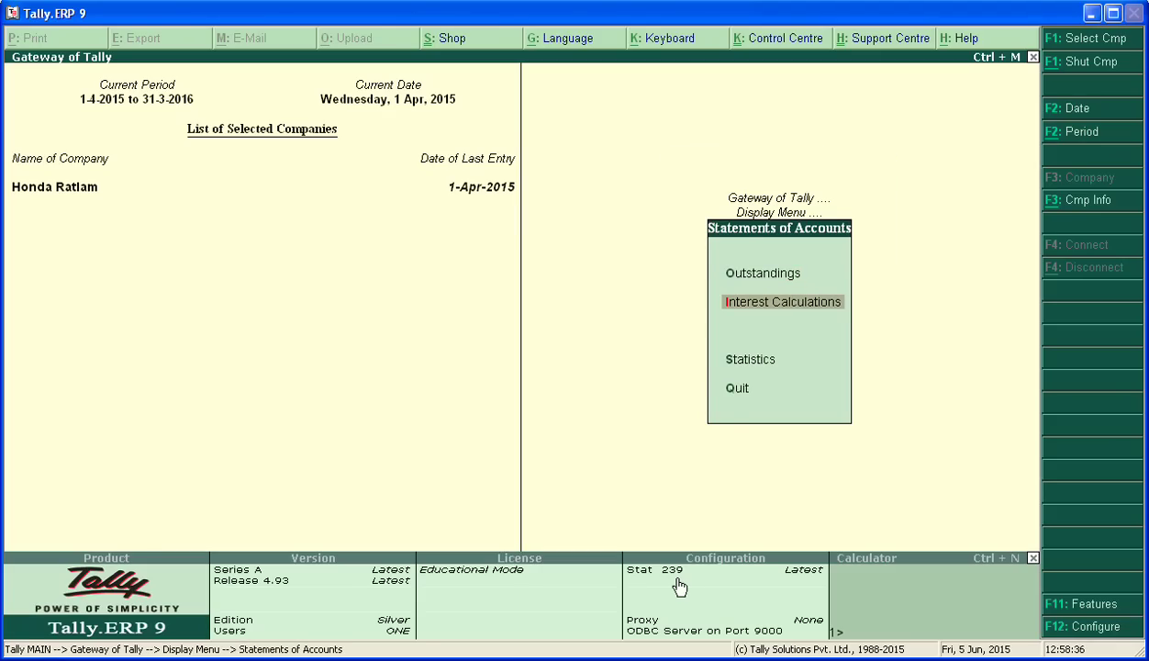
{"action": "key", "text": "Return"}
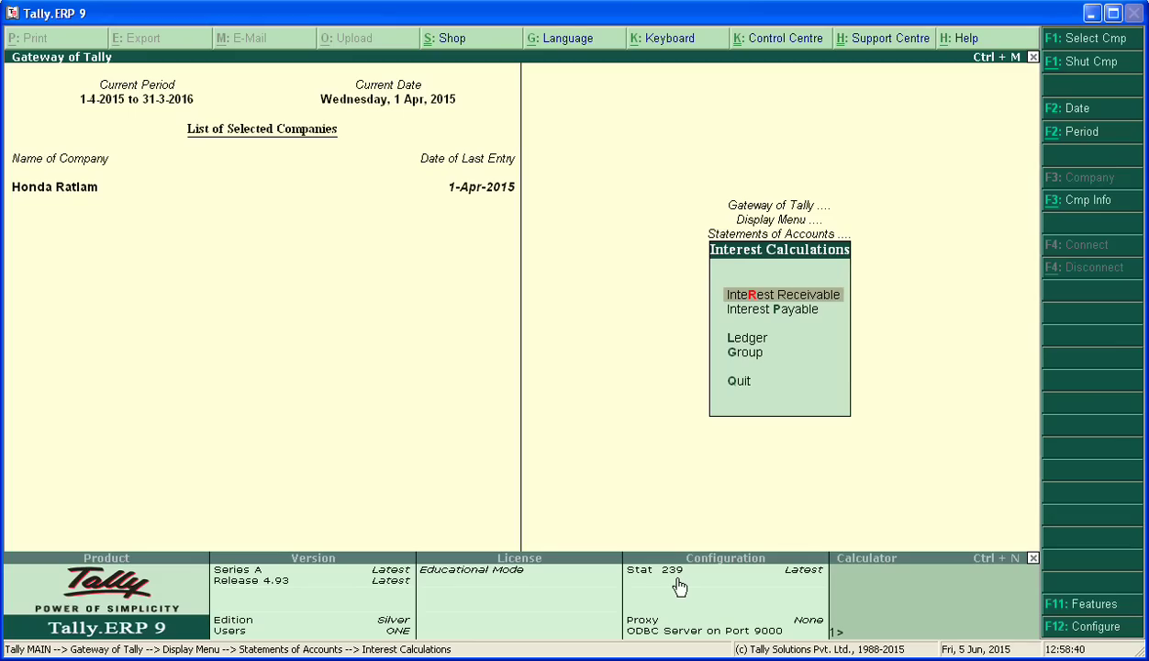
{"action": "key", "text": "Down"}
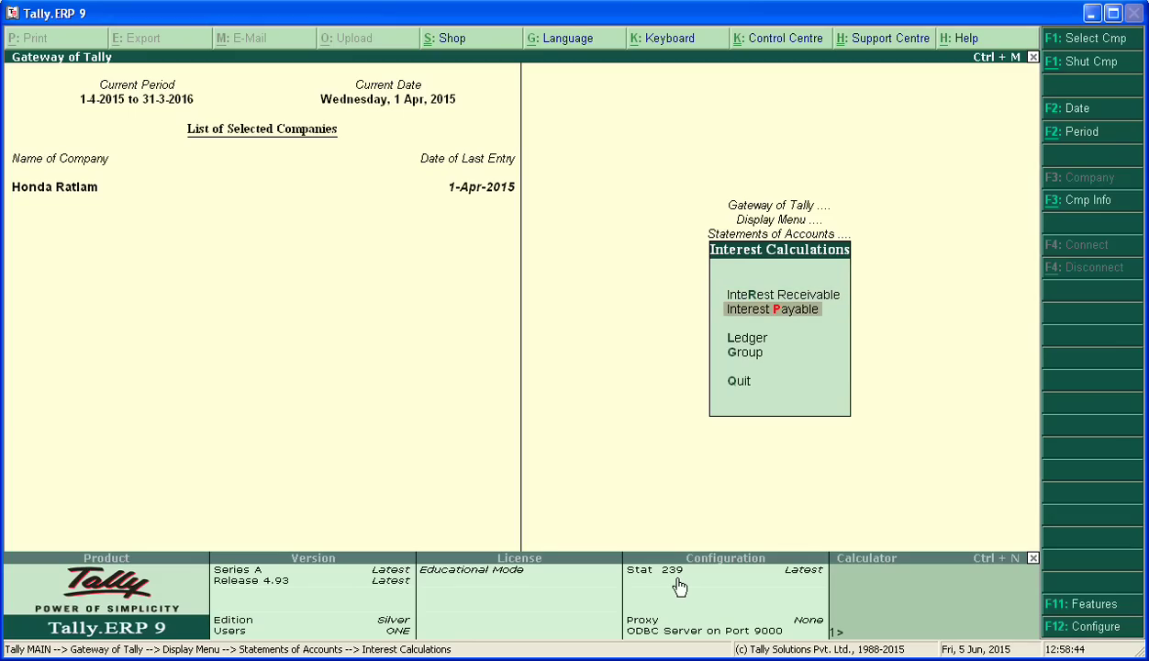
{"action": "key", "text": "Down"}
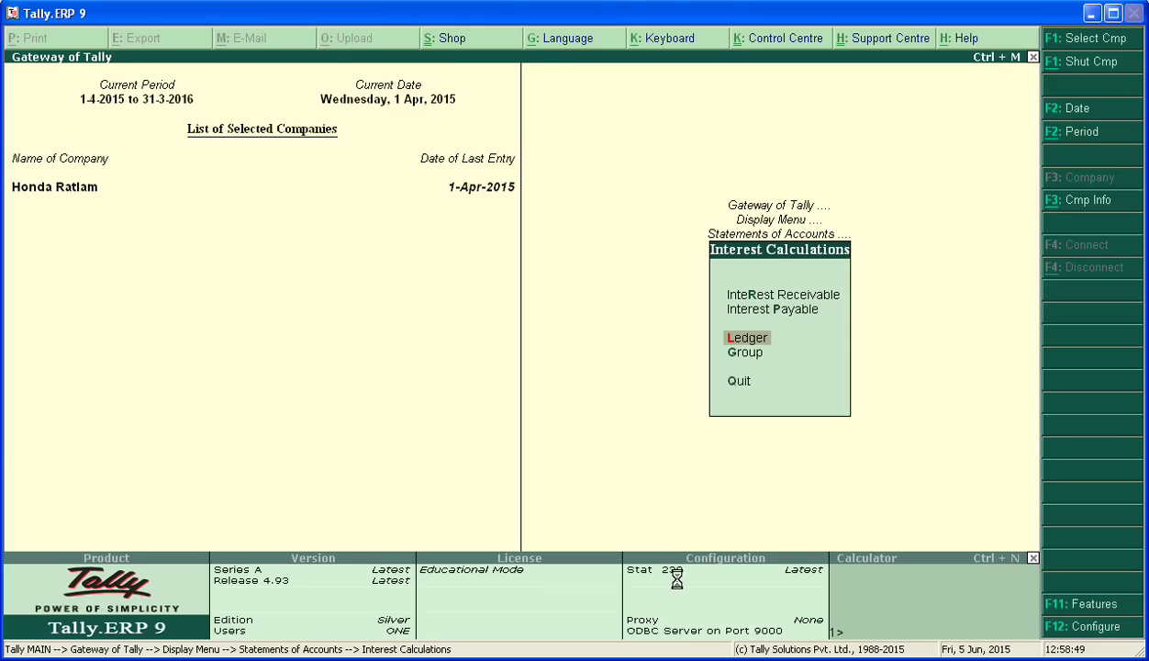
{"action": "key", "text": "Return"}
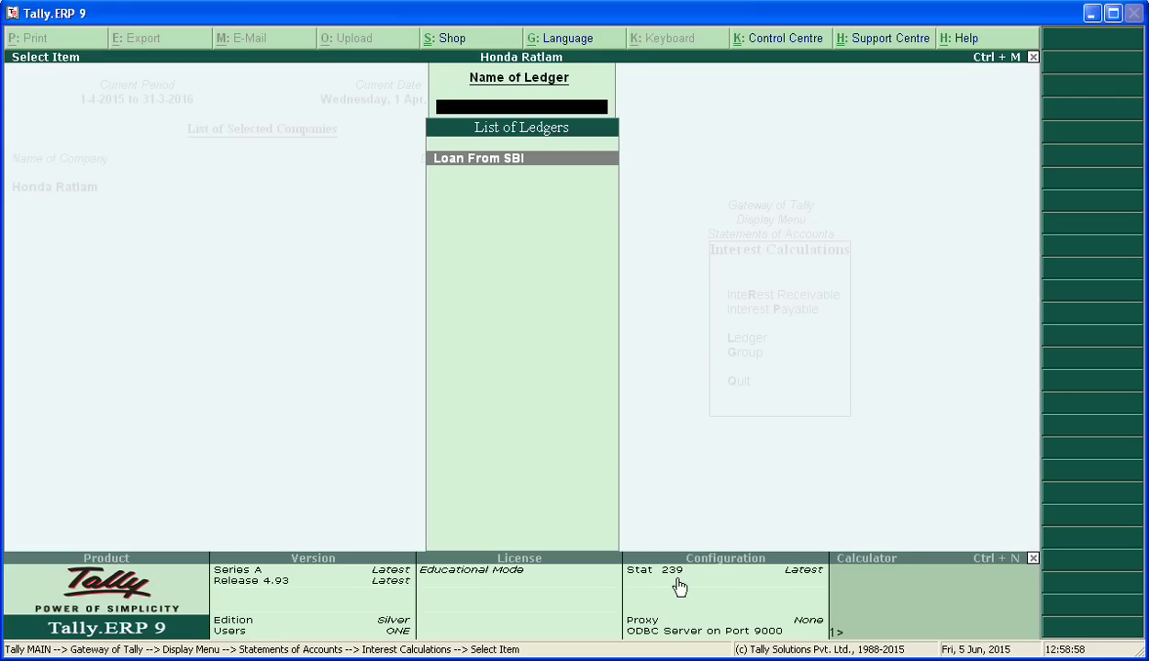
{"action": "key", "text": "Return"}
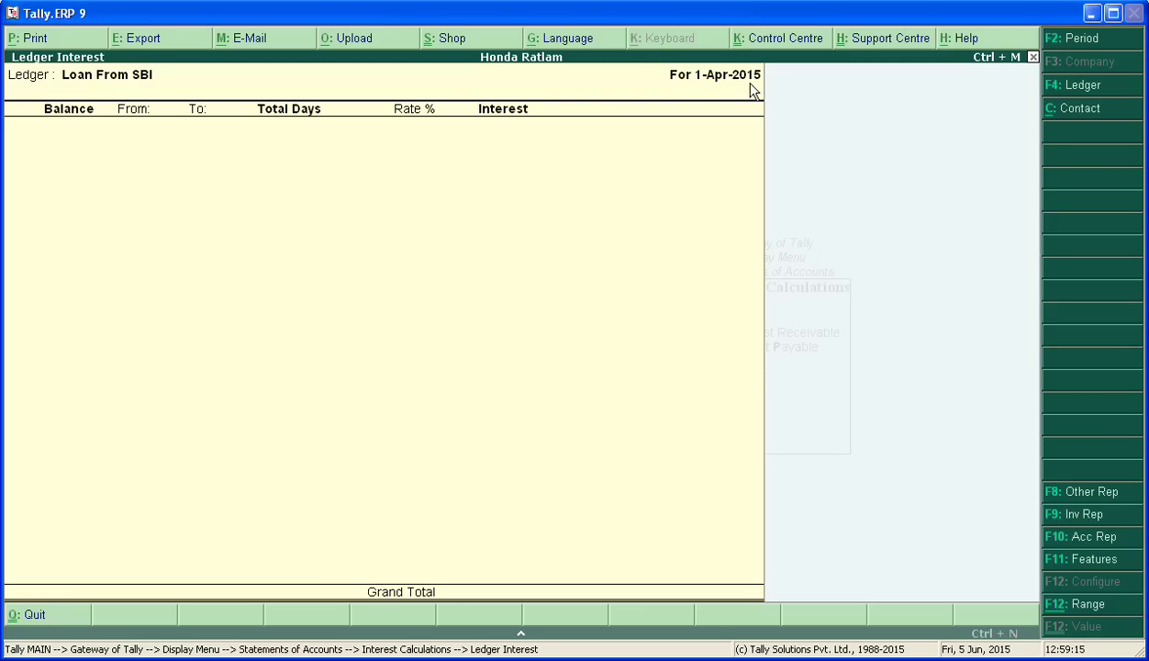
Step: Set the Loan From SBI interest report's period from 1-4-2015 to 31-3-2016
{"action": "key", "text": "F2"}
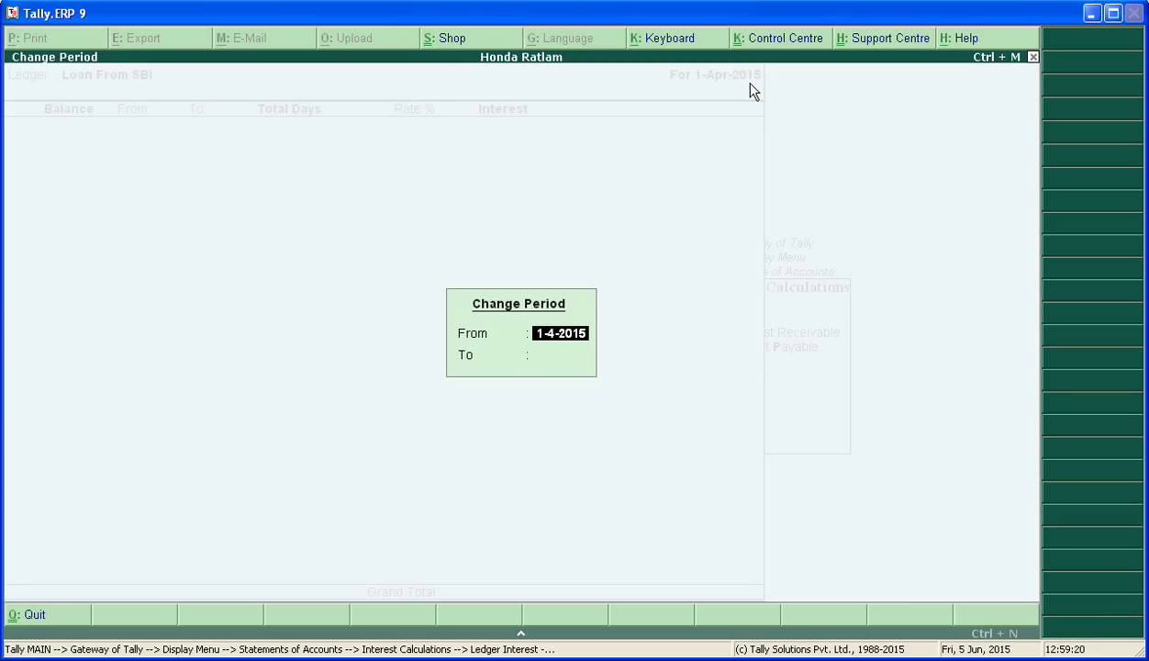
{"action": "key", "text": "Return"}
{"action": "type", "text": "31-3-"}
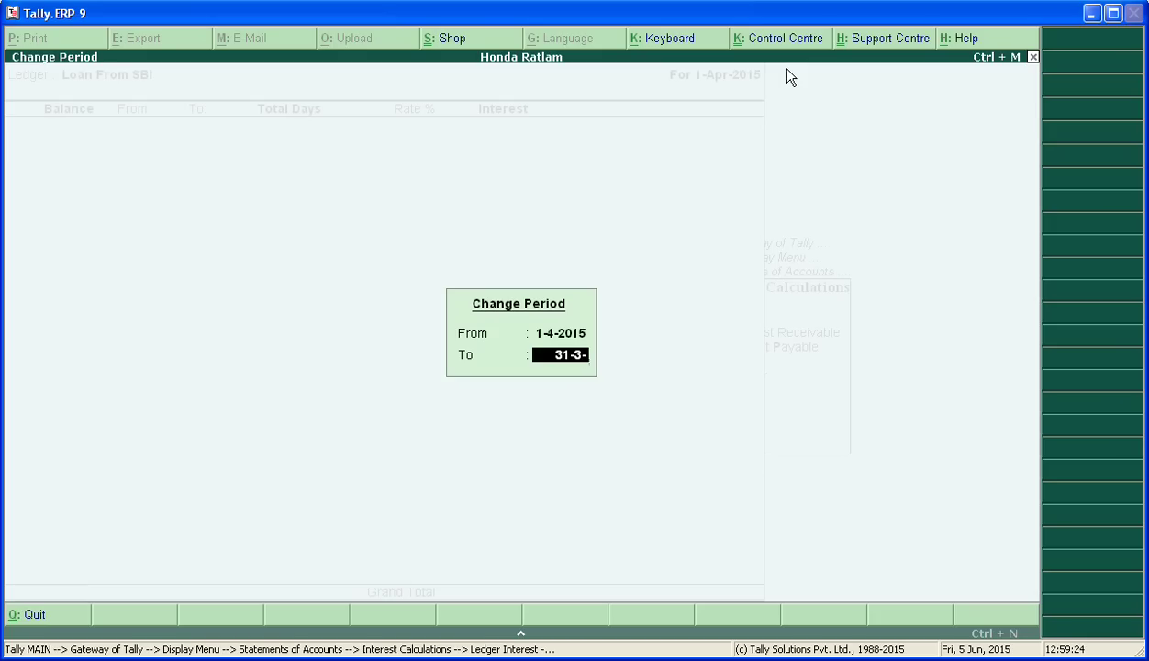
{"action": "type", "text": "2016"}
{"action": "key", "text": "Return"}
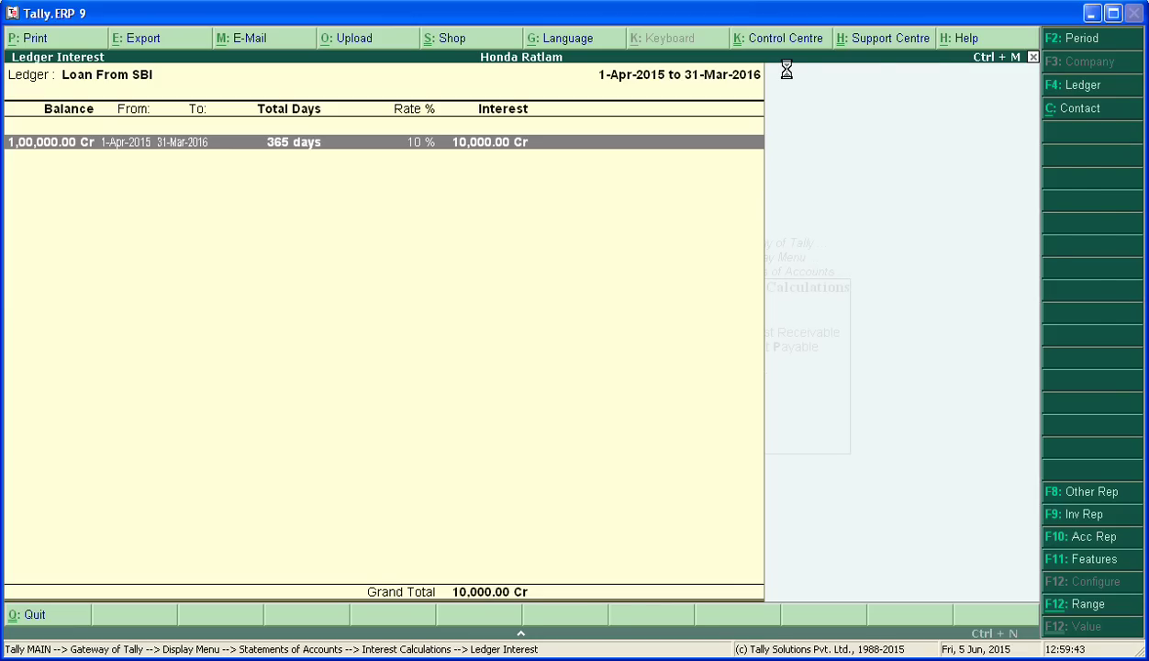
Step: View the ledger vouchers behind the loan's interest line, return to the interest report, and recheck its period
{"action": "key", "text": "Return"}
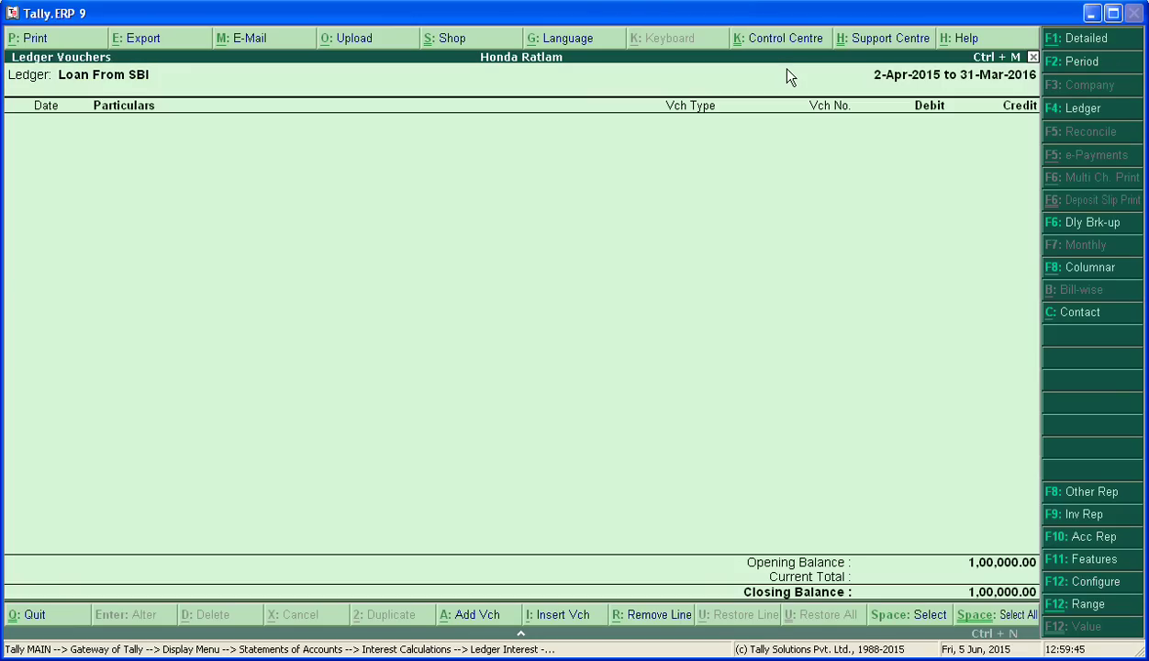
{"action": "key", "text": "Escape"}
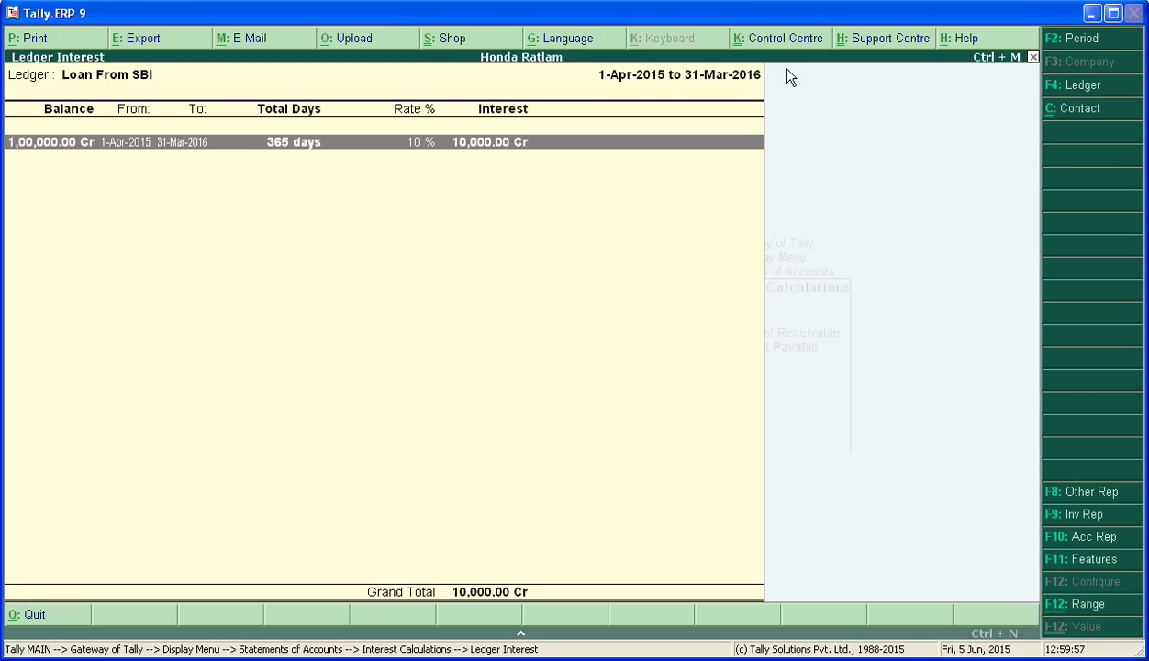
{"action": "key", "text": "F2"}
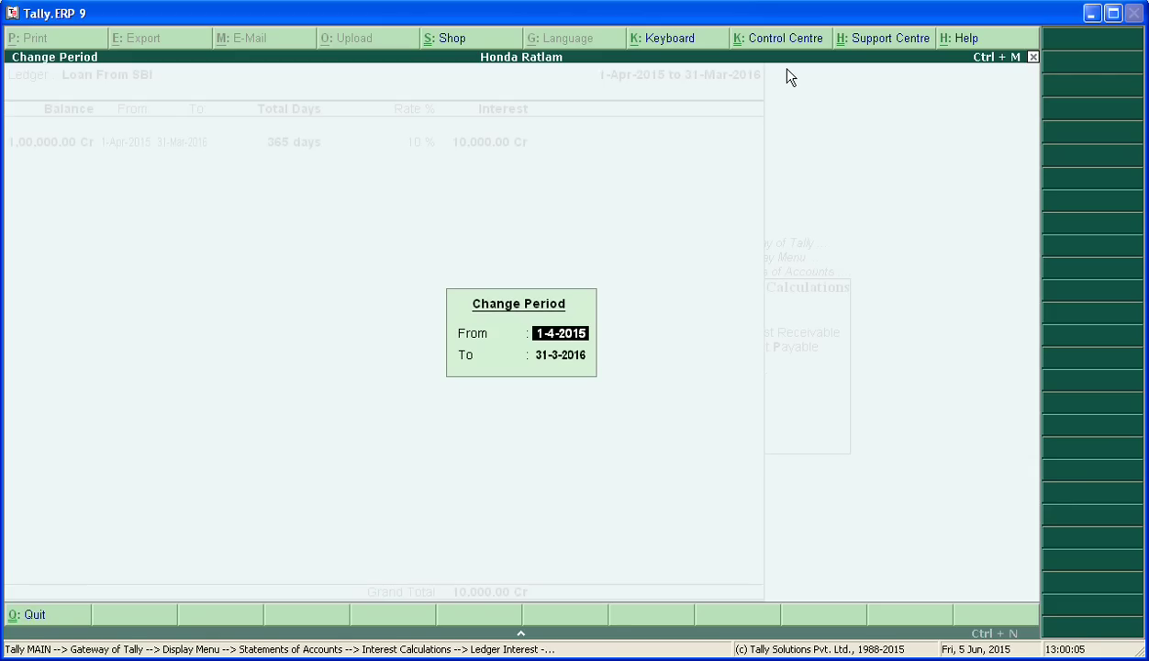
{"action": "key", "text": "Return"}
{"action": "key", "text": "Return"}
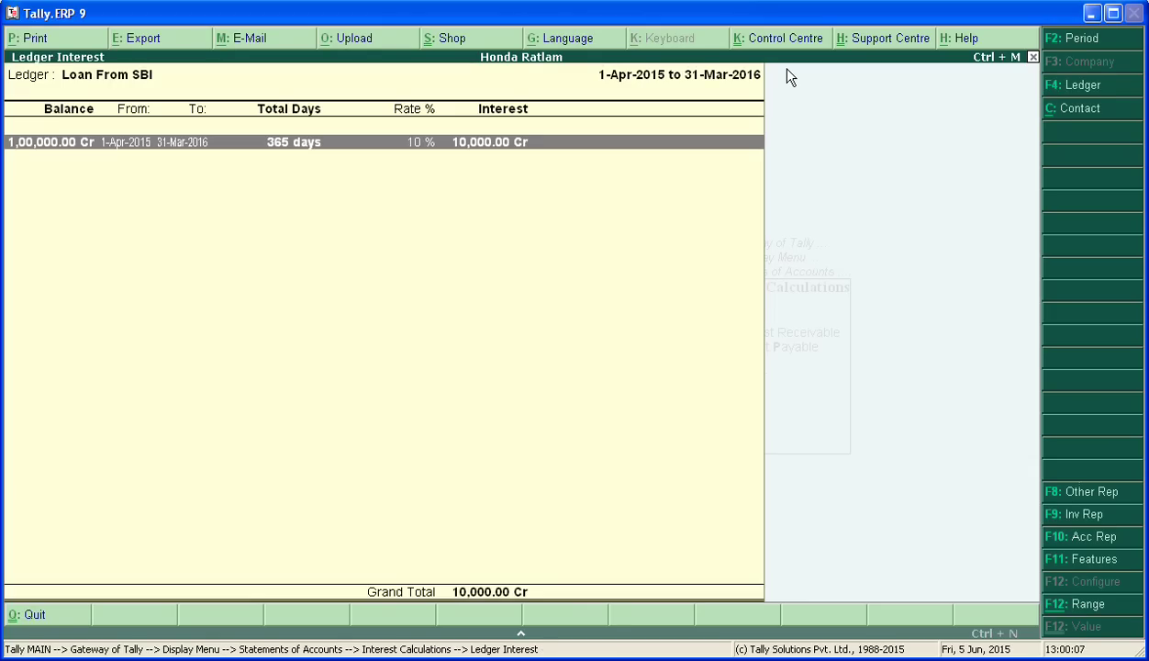
Step: Close the Loan From SBI interest report and go back out of Interest Calculations to the Display Menu
{"action": "key", "text": "Escape"}
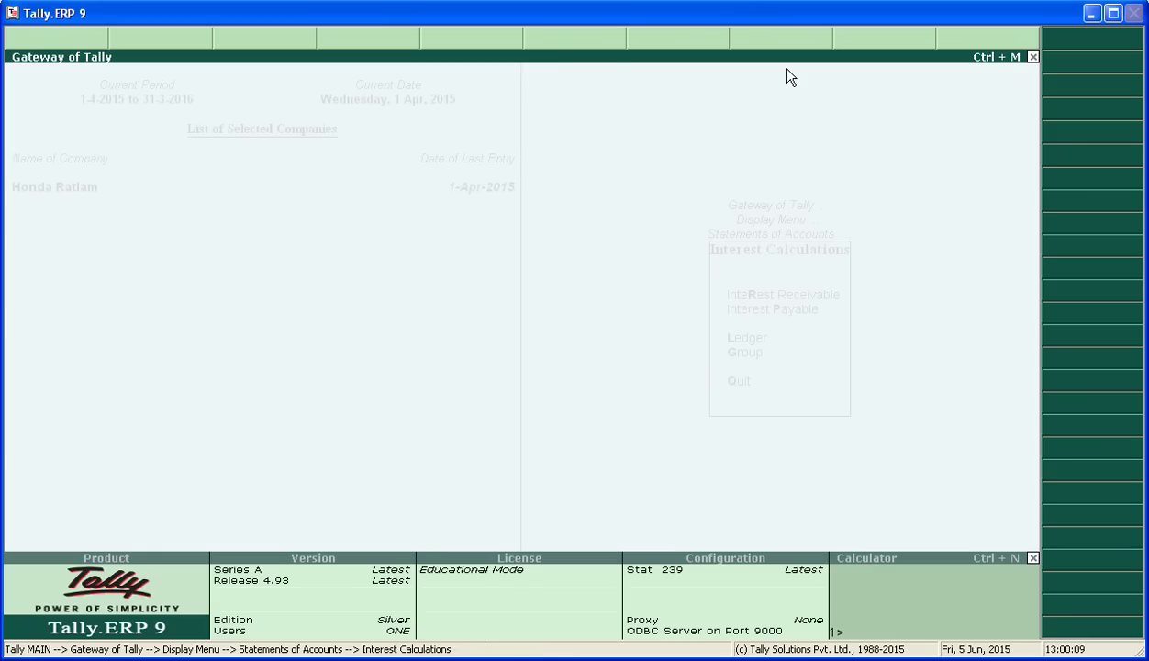
{"action": "key", "text": "l"}
{"action": "key", "text": "BackSpace"}
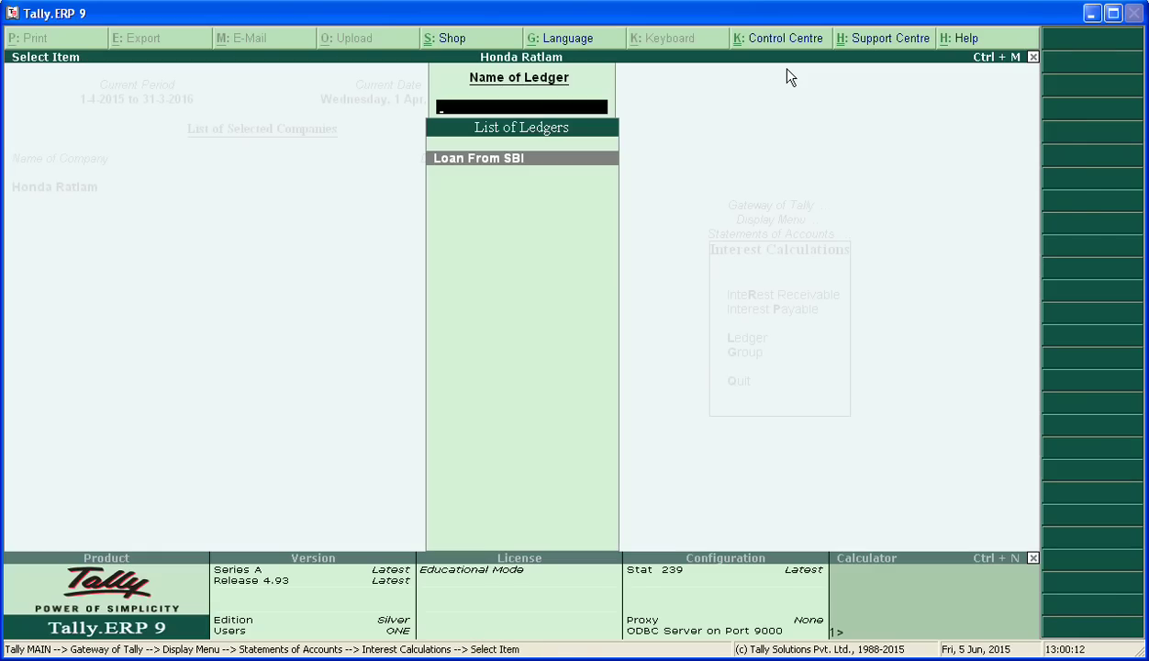
{"action": "key", "text": "Escape"}
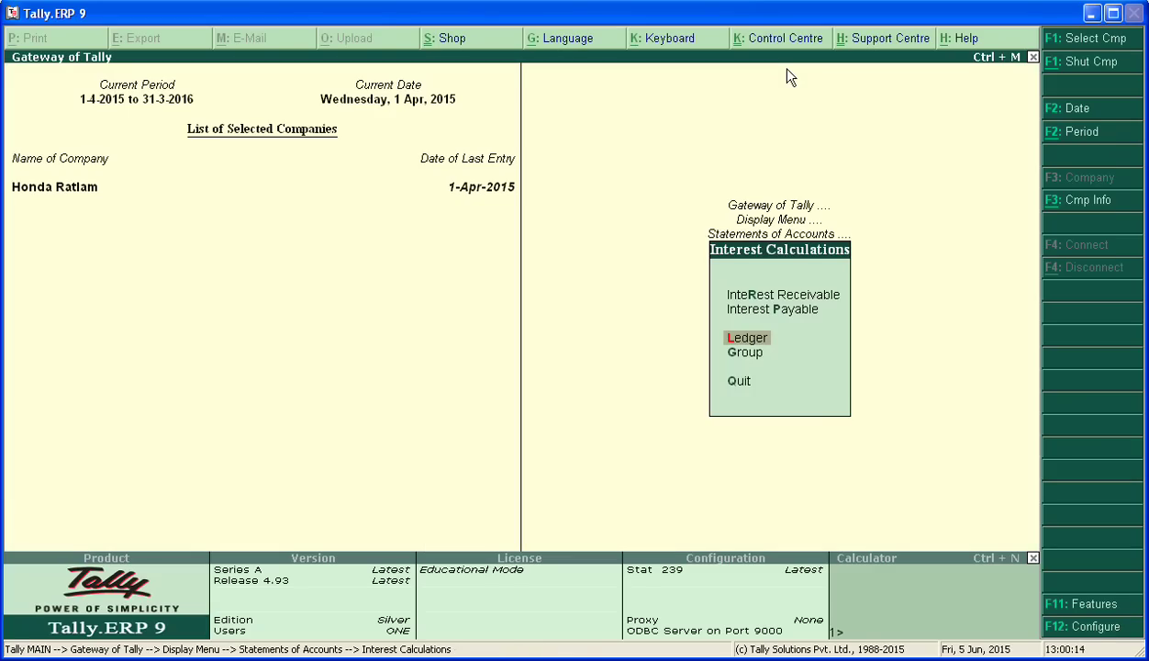
{"action": "key", "text": "Escape"}
{"action": "key", "text": "Escape"}
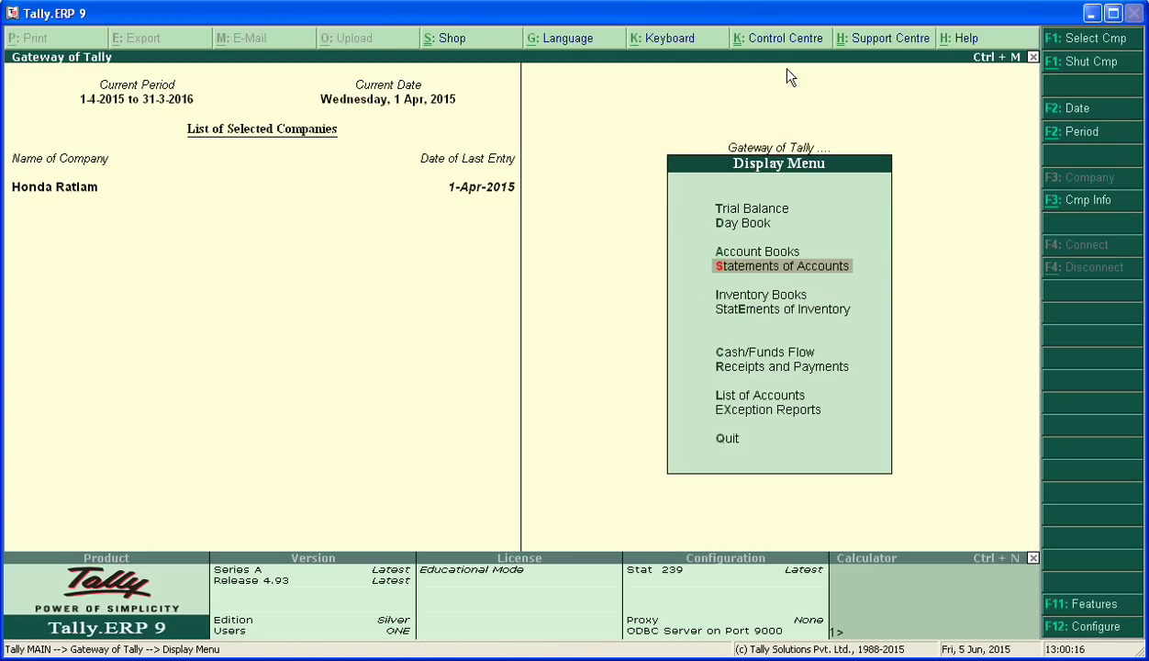